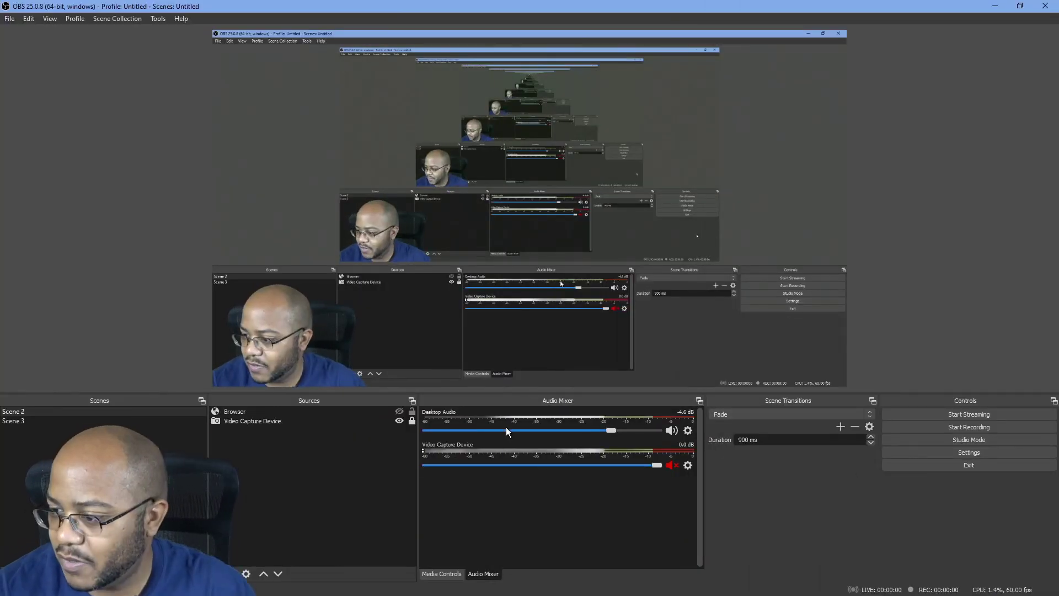
Step: Hide the Video Capture Device source so the OBS preview goes black
click(400, 421)
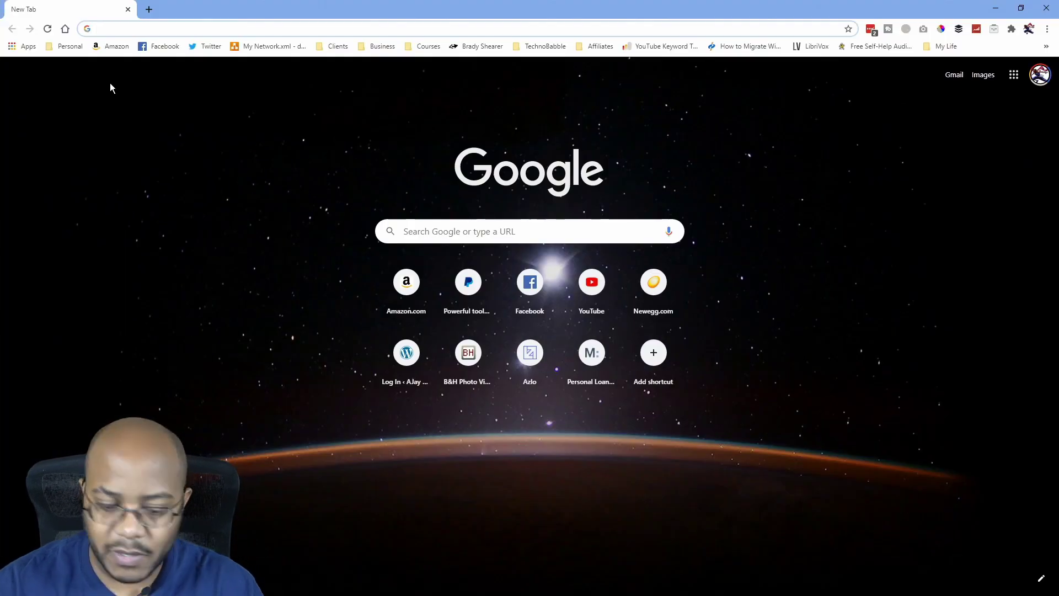
Step: Search Google for 'obs virtual cam' and download OBS Virtualcam 2.0.5 from its OBS Forums page
text(obs v)
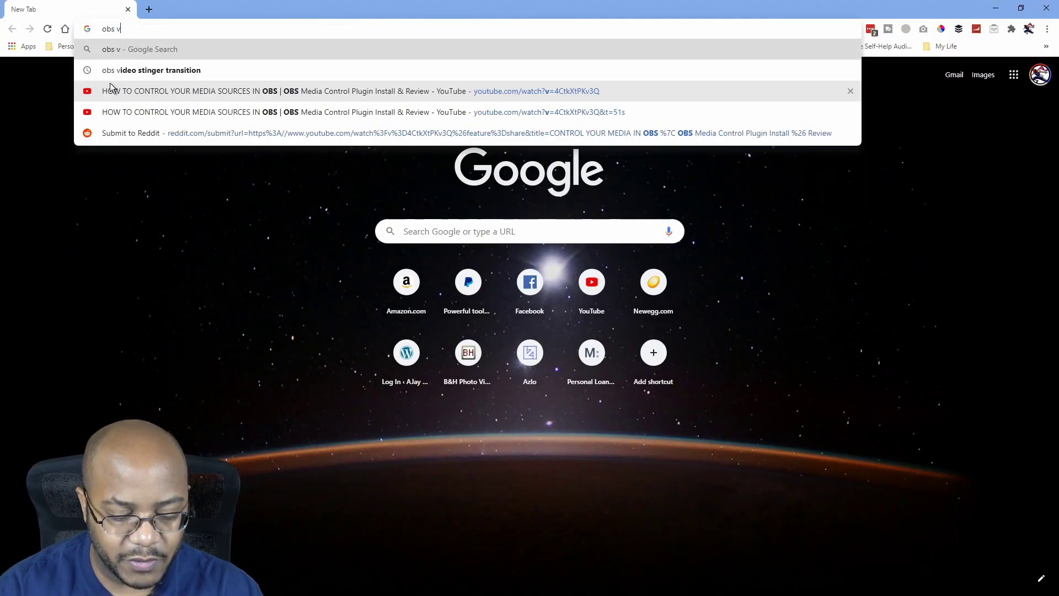
text(irtual cam)
key(Return)
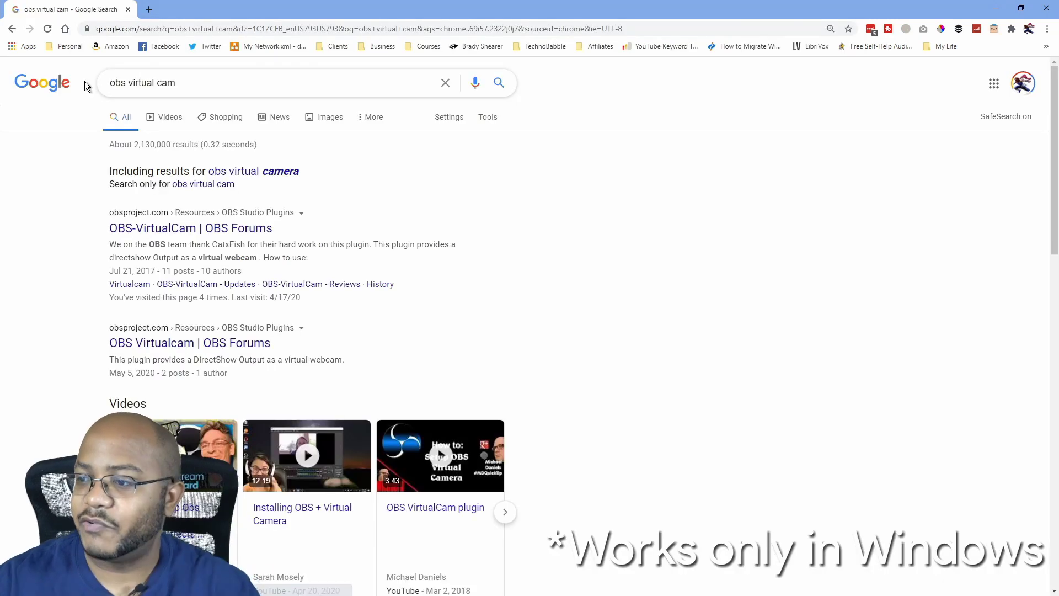
click(166, 229)
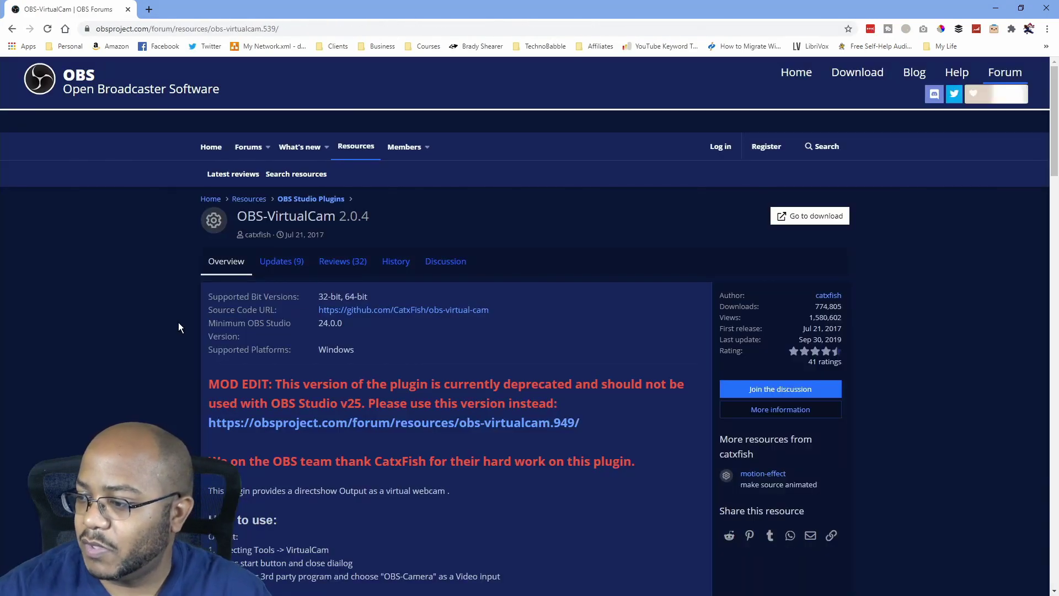
click(452, 427)
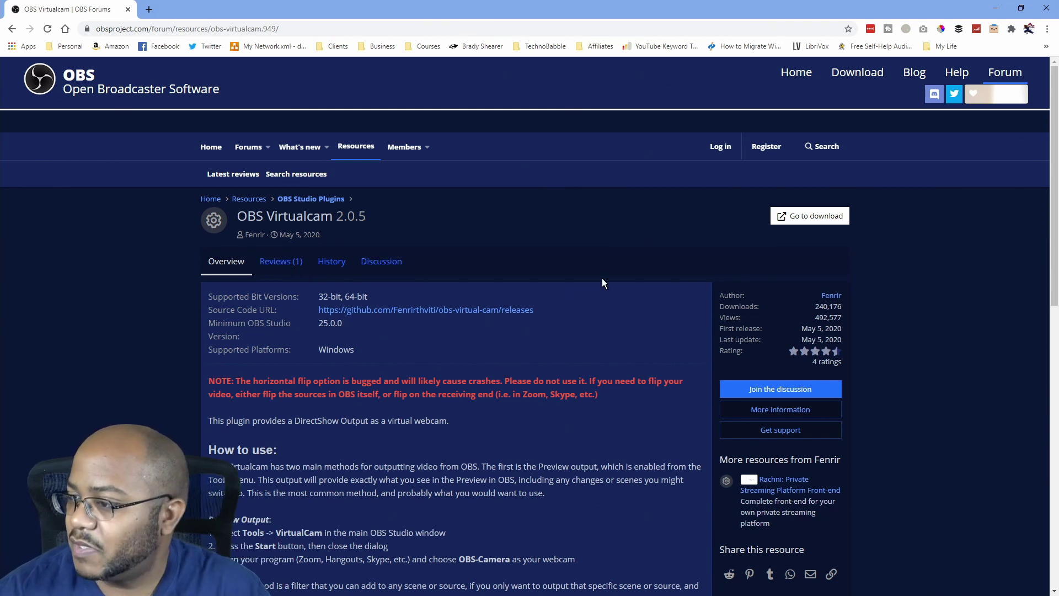
click(822, 220)
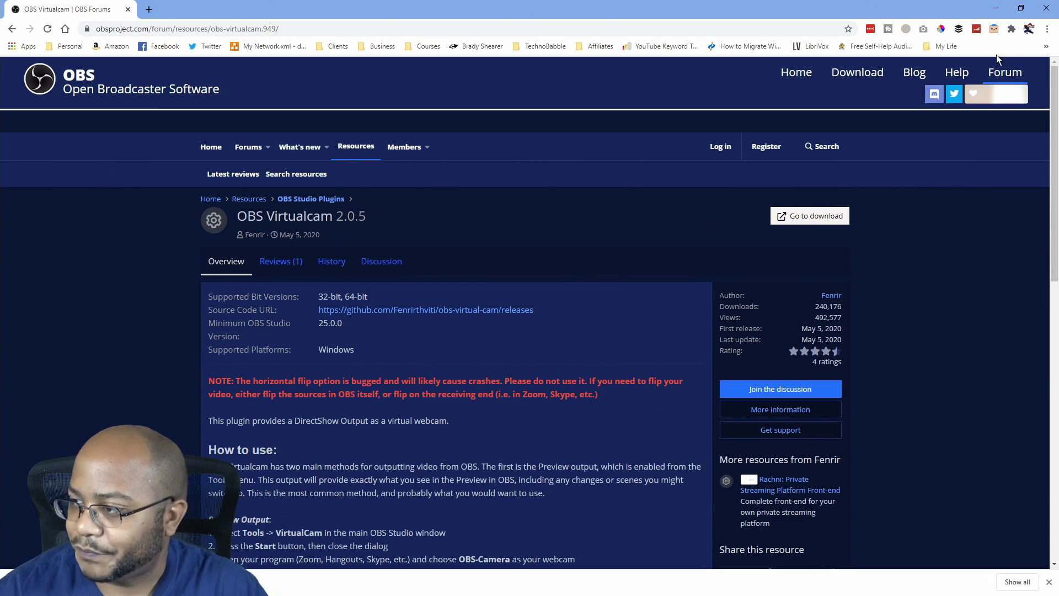
Step: Close Chrome and start the Tools > VirtualCam output with OBS-Camera as target camera
click(1046, 8)
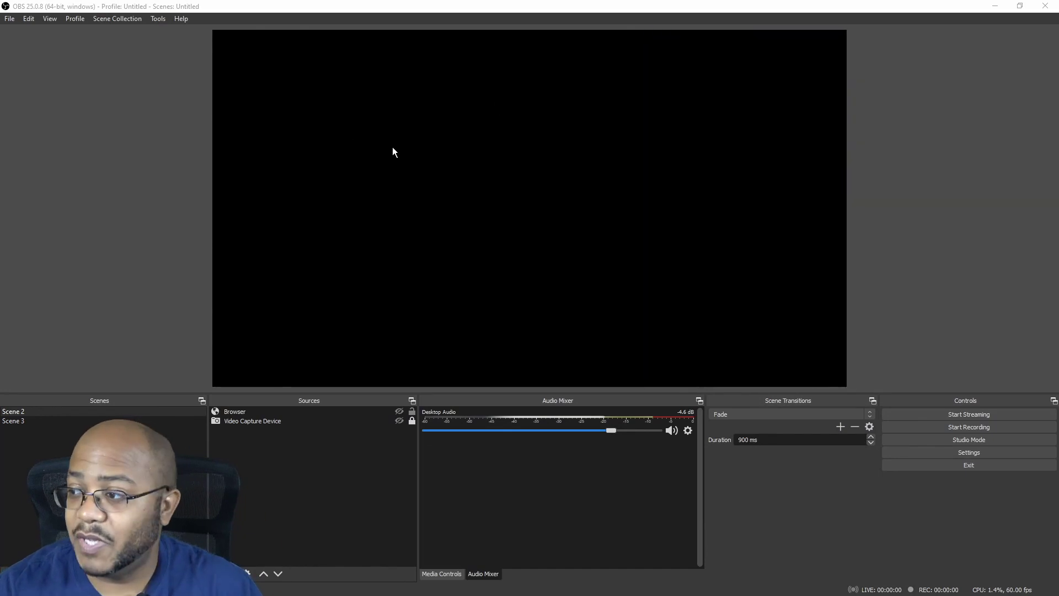
click(158, 18)
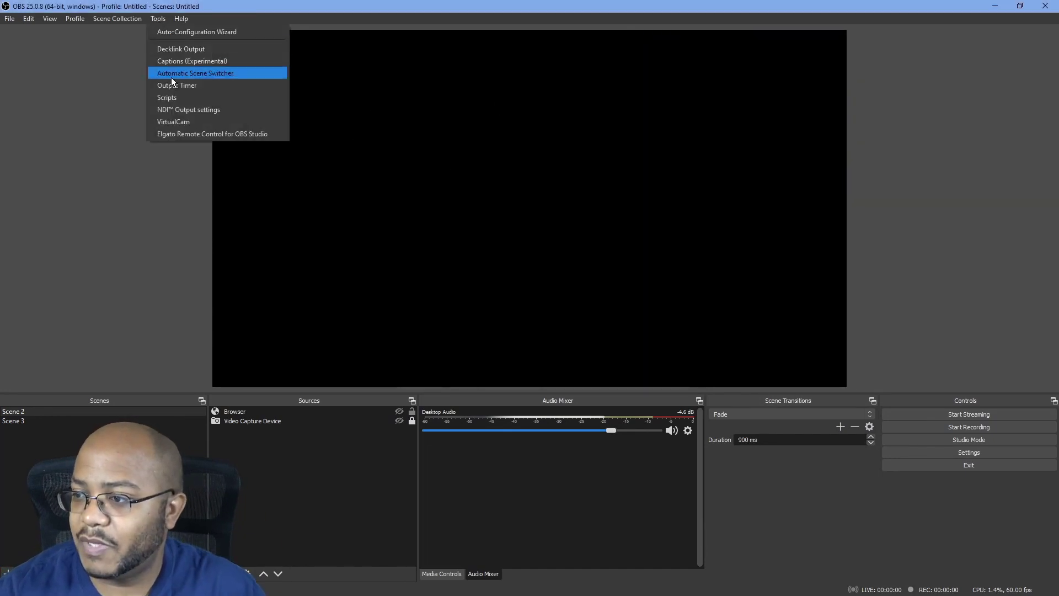
click(183, 122)
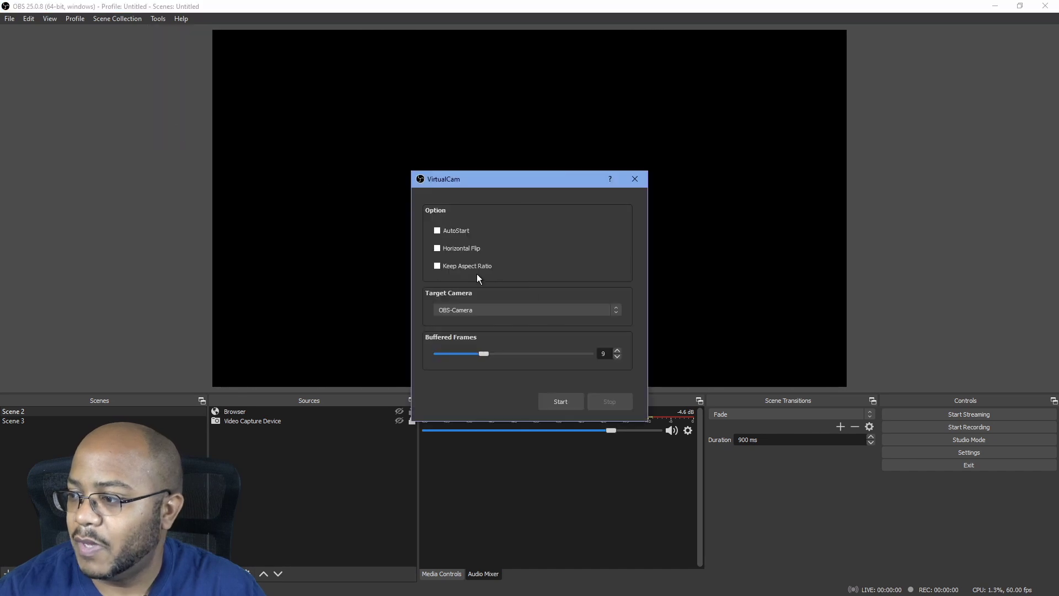
click(571, 310)
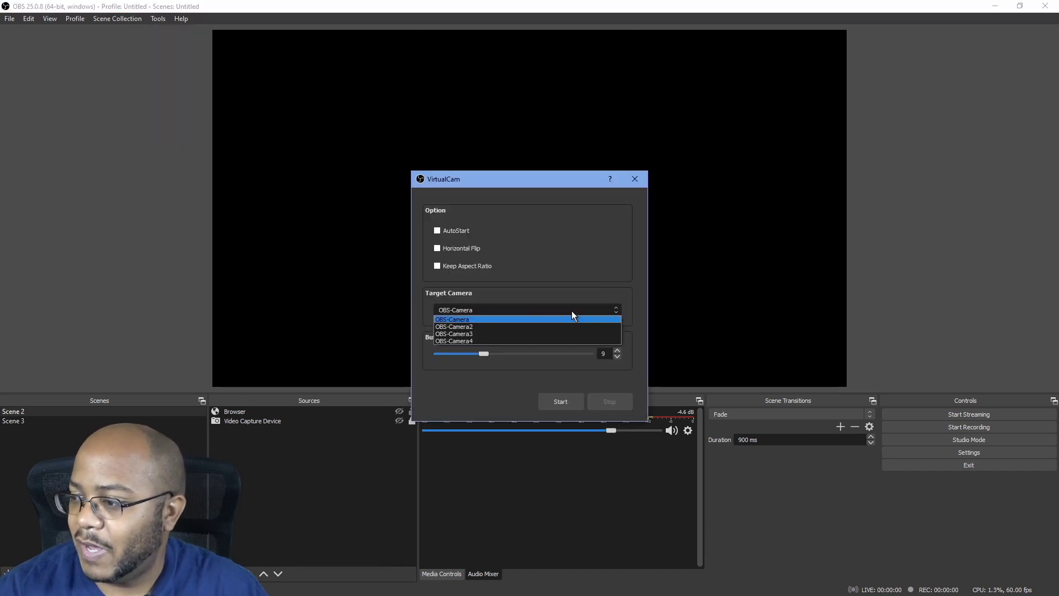
click(471, 319)
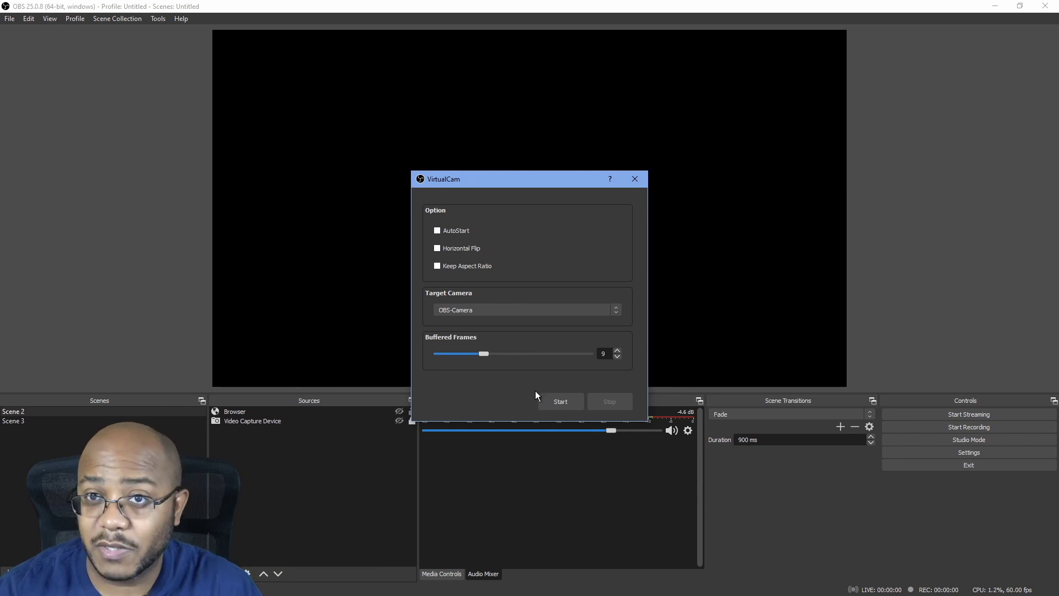
click(567, 405)
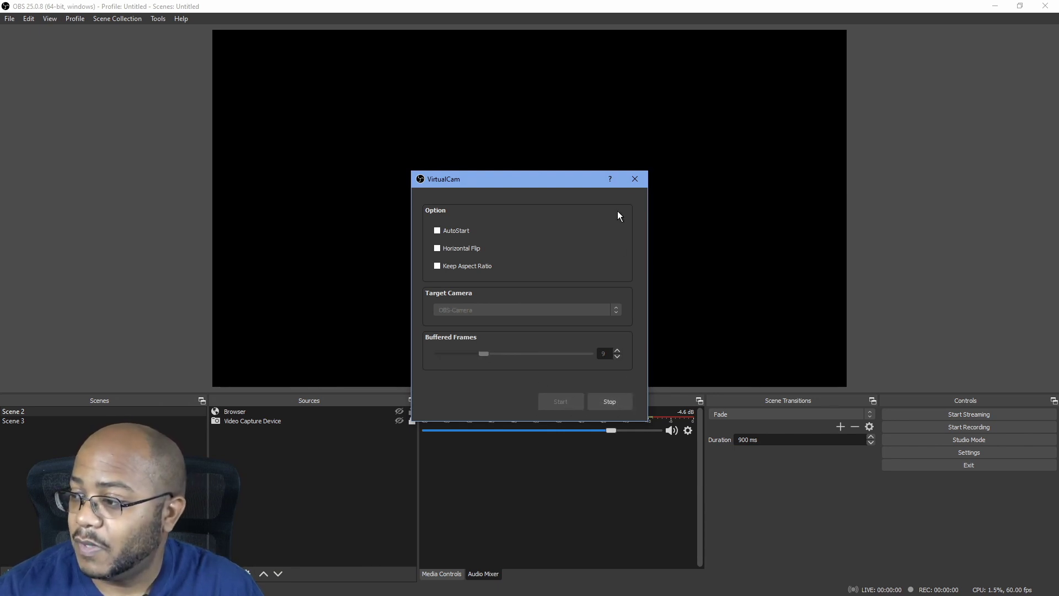
click(635, 179)
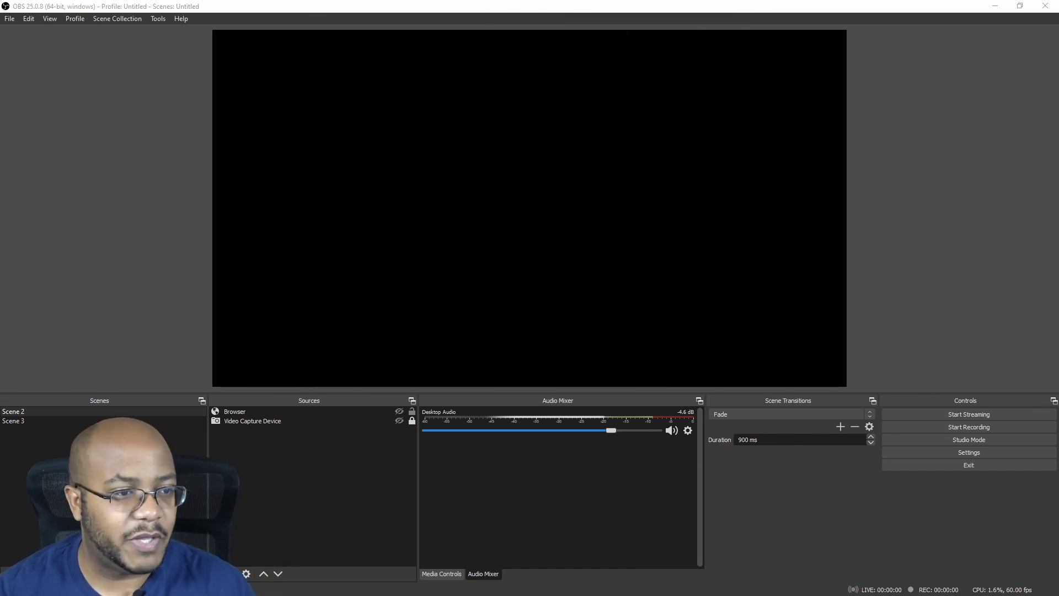
Step: Set the stream service to Vimeo from the full service list, paste the new stream key, and save
click(1004, 453)
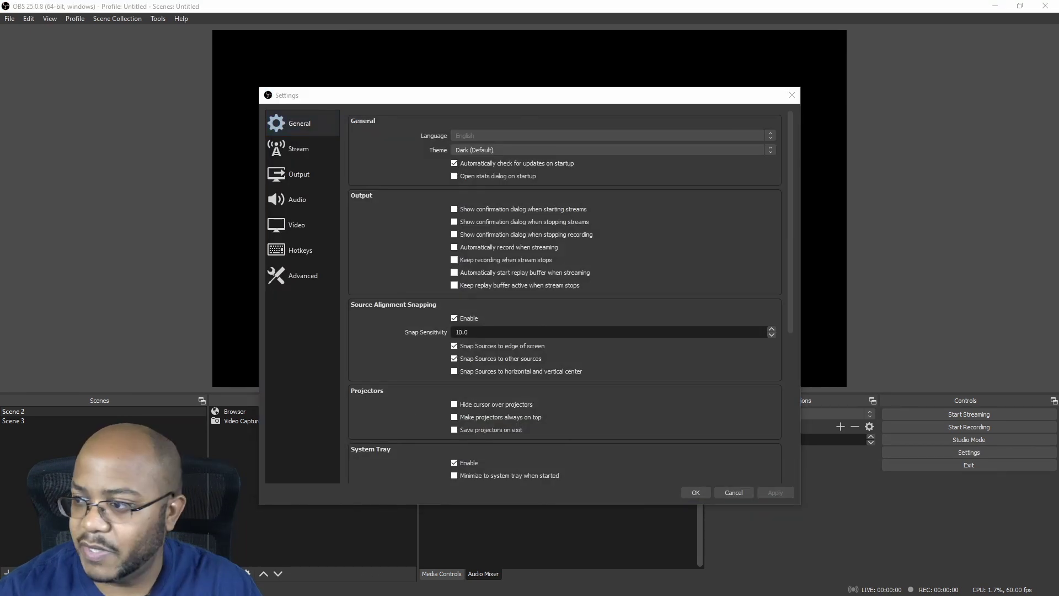
click(291, 147)
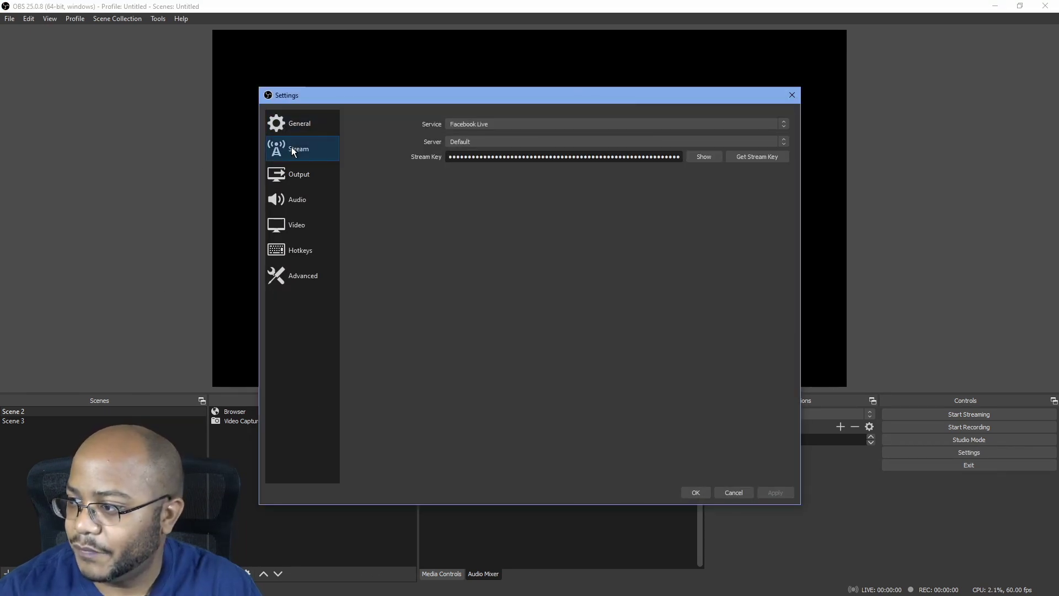
click(656, 125)
click(564, 196)
scroll(541, 232, down, 10)
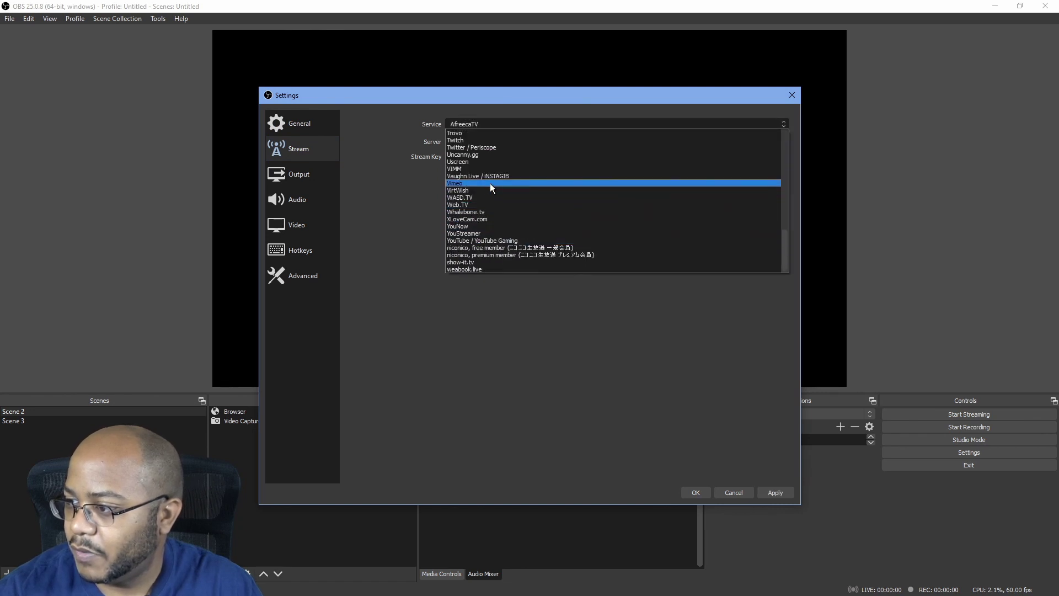
click(470, 183)
drag(700, 155, 376, 151)
key(ctrl+v)
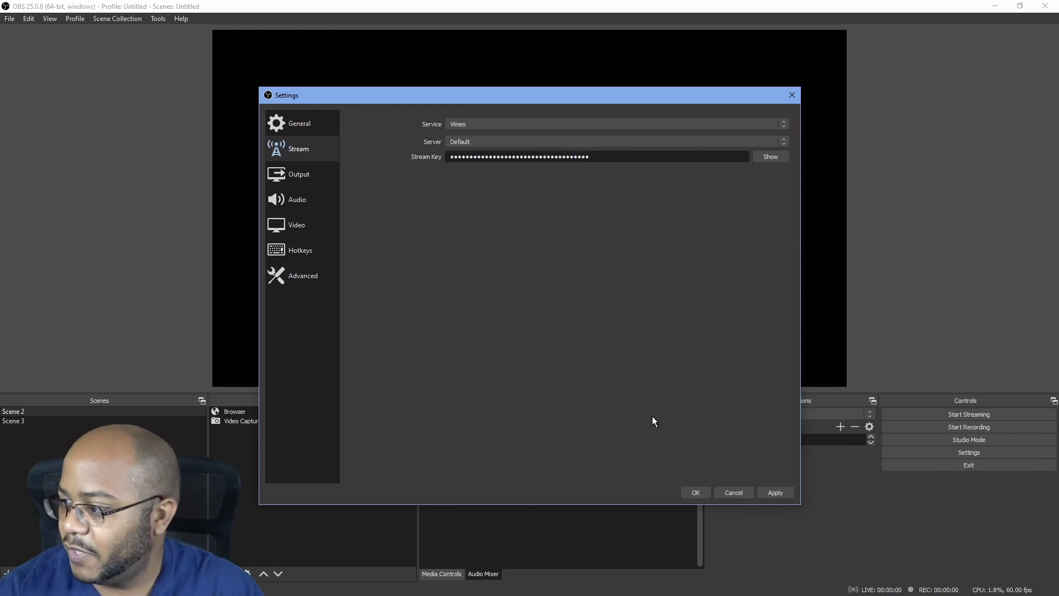
click(696, 492)
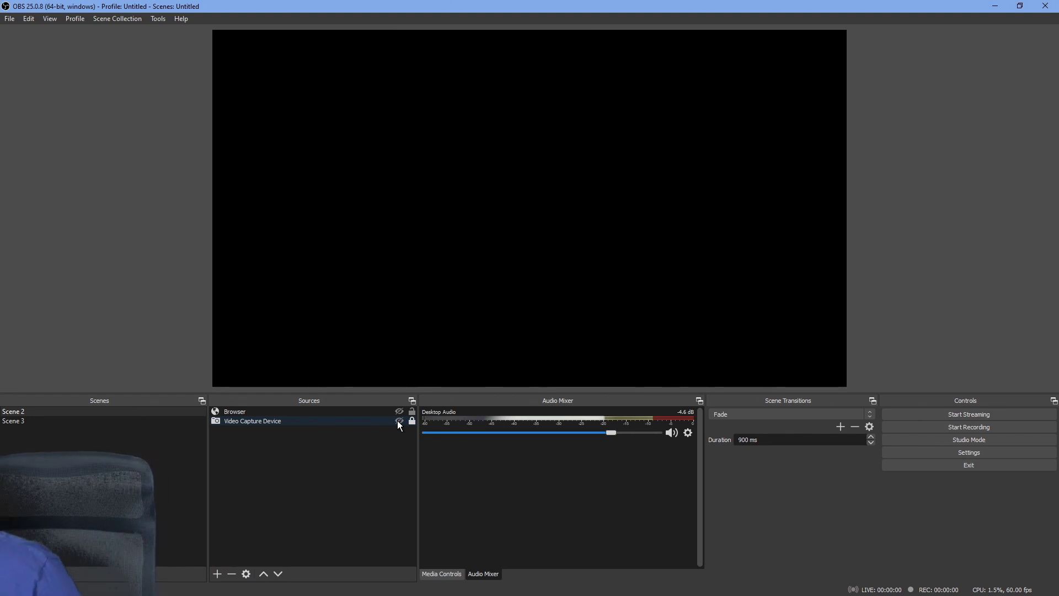
Step: Set the Video Capture Device source's device to Logitech HD Webcam C270
click(281, 421)
double_click(281, 421)
click(469, 354)
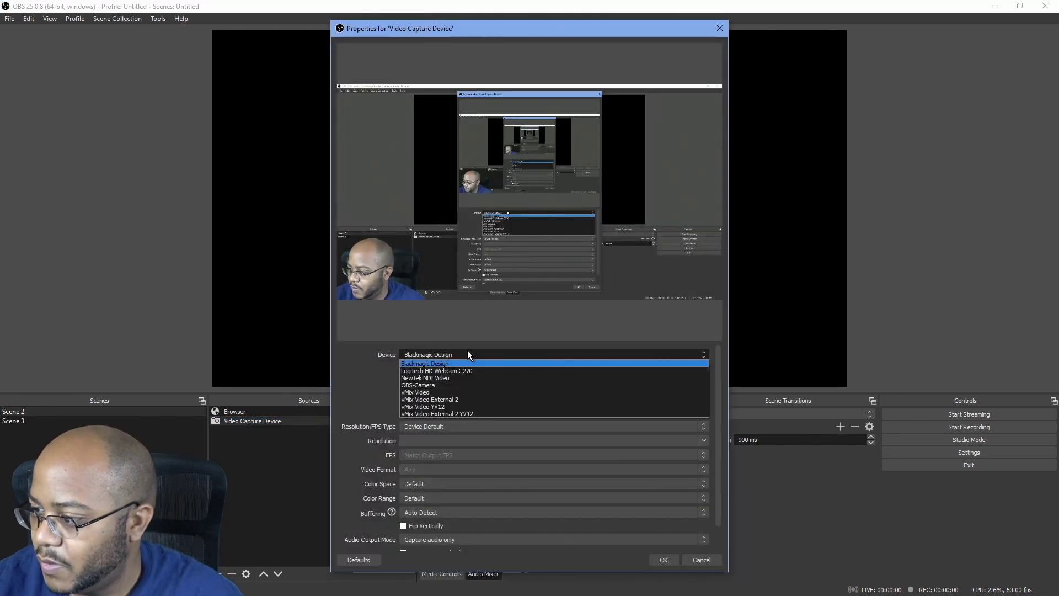
click(467, 370)
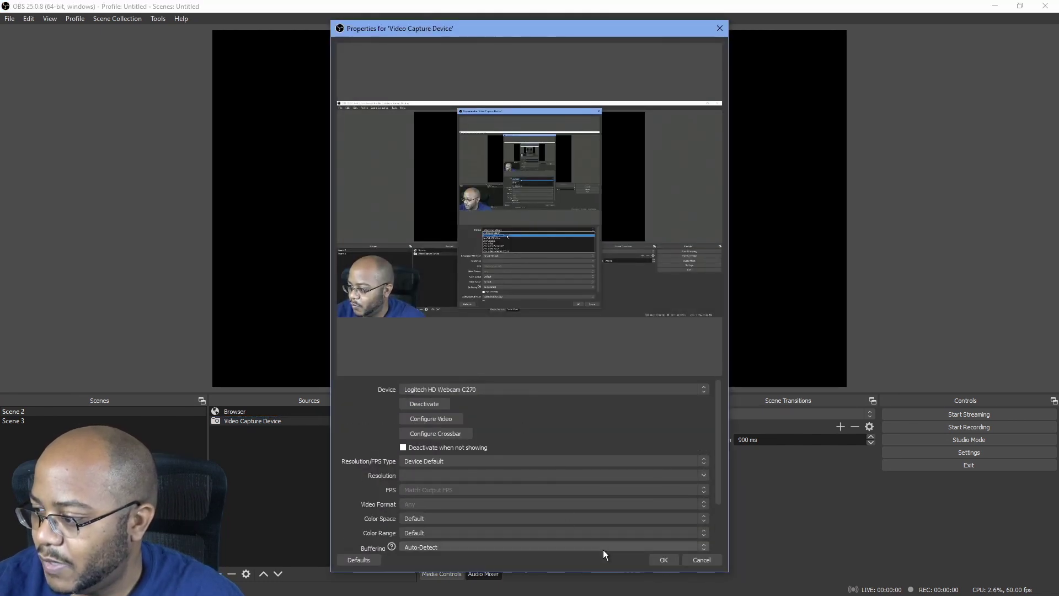
click(664, 560)
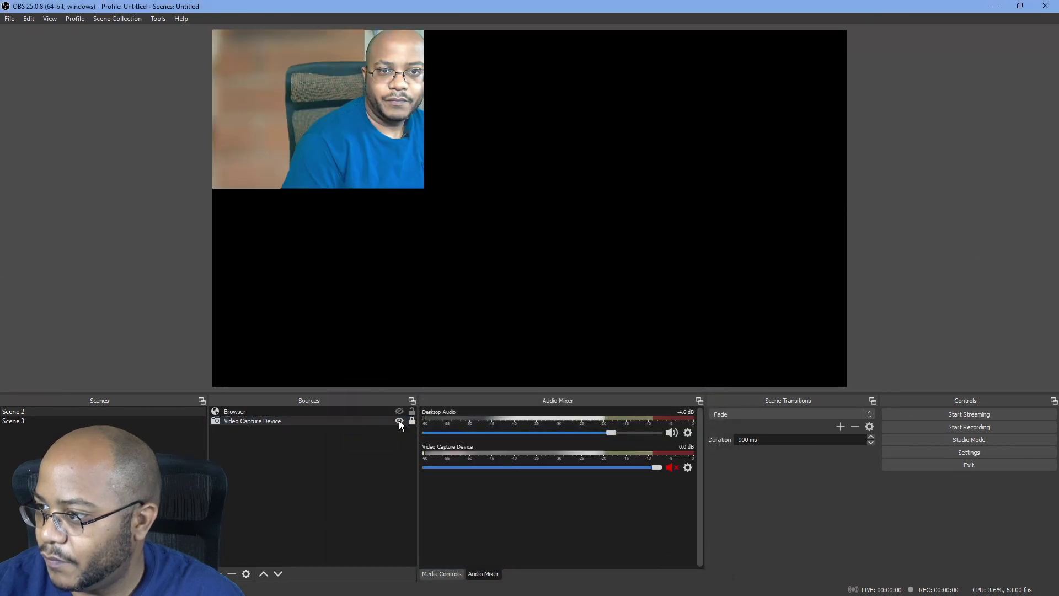
Step: Fit the webcam source to the screen and give it a Custom resolution
right_click(332, 420)
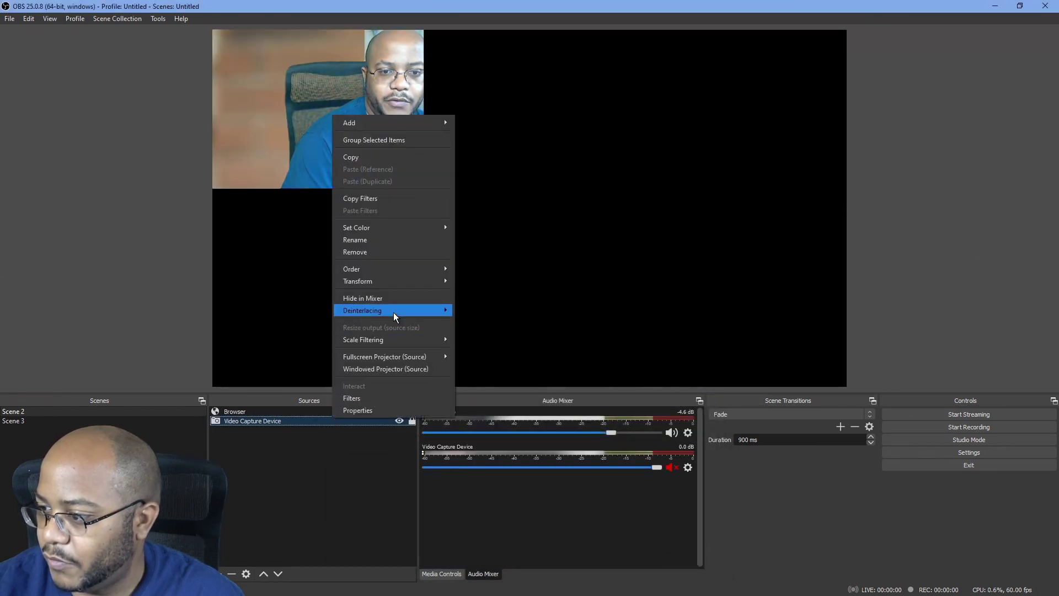
mouse_move(394, 282)
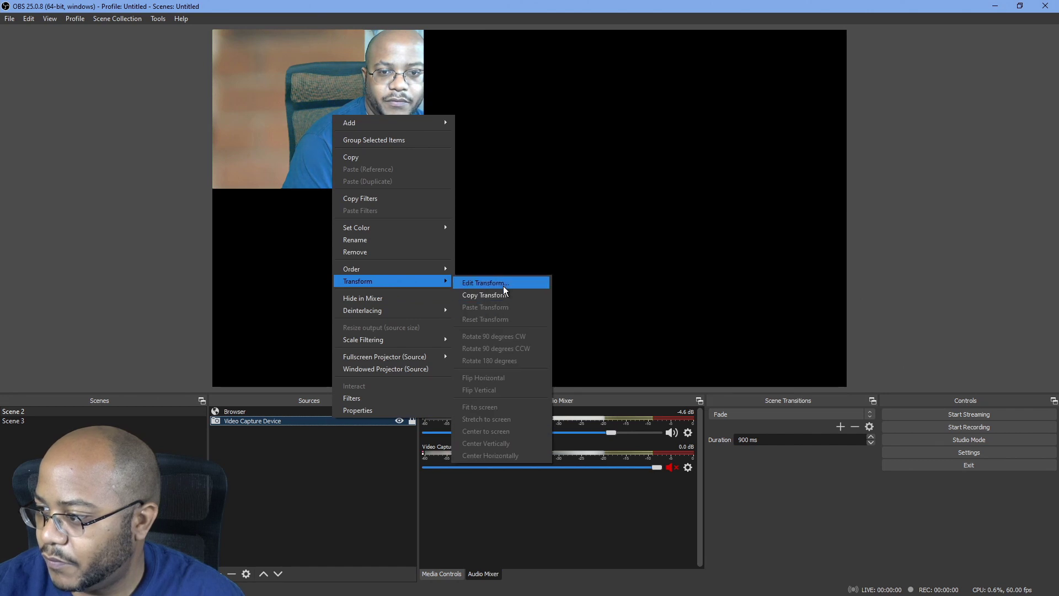
double_click(394, 420)
key(ctrl+f)
click(436, 426)
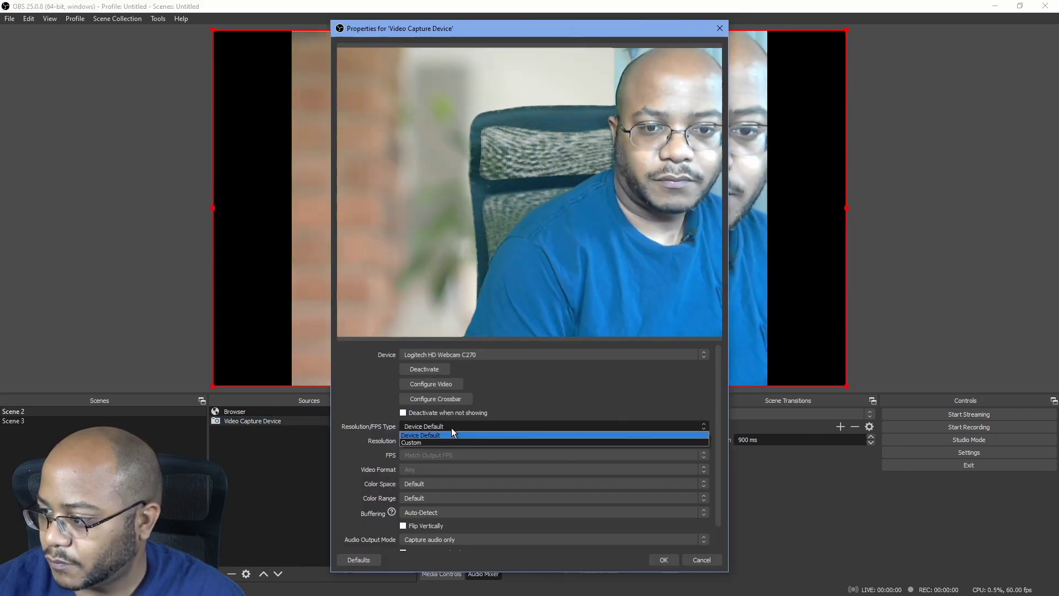
click(446, 443)
click(446, 441)
click(457, 342)
click(664, 559)
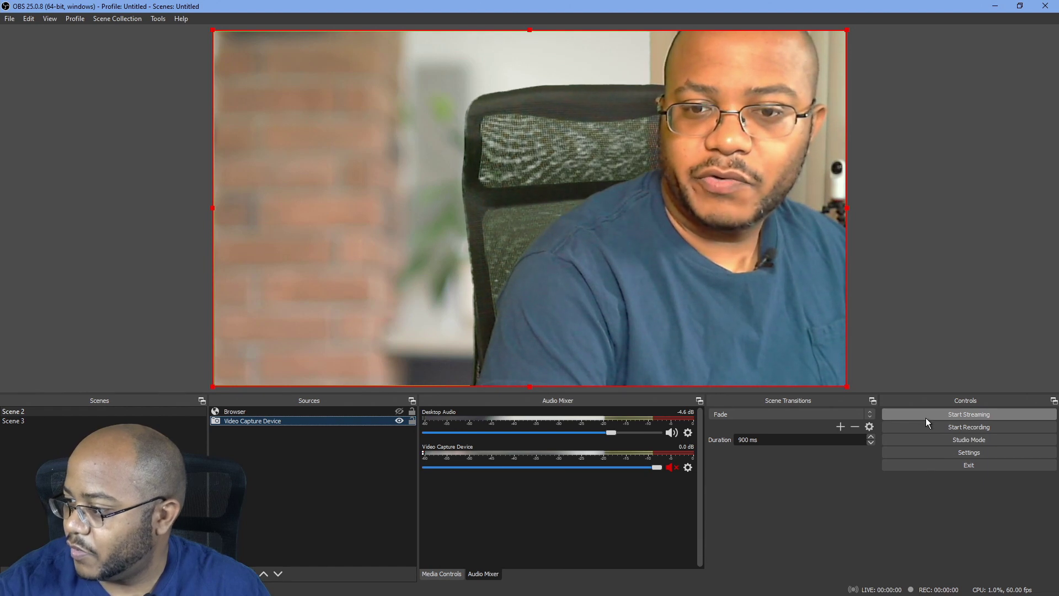
Step: Start streaming to Vimeo and bring the Chrome Vimeo event page over OBS
click(925, 418)
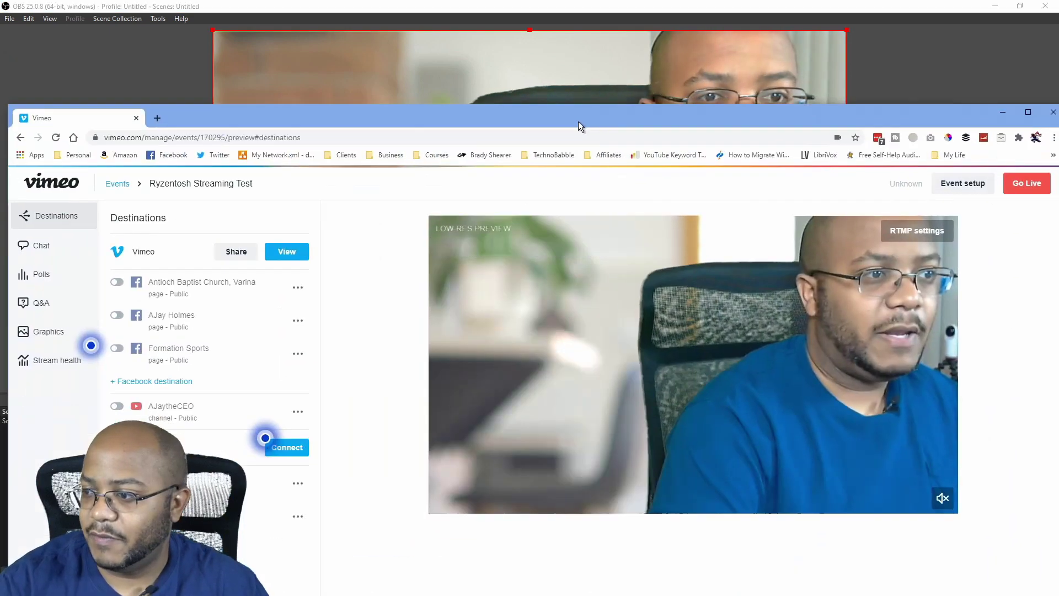
drag(579, 122, 492, 78)
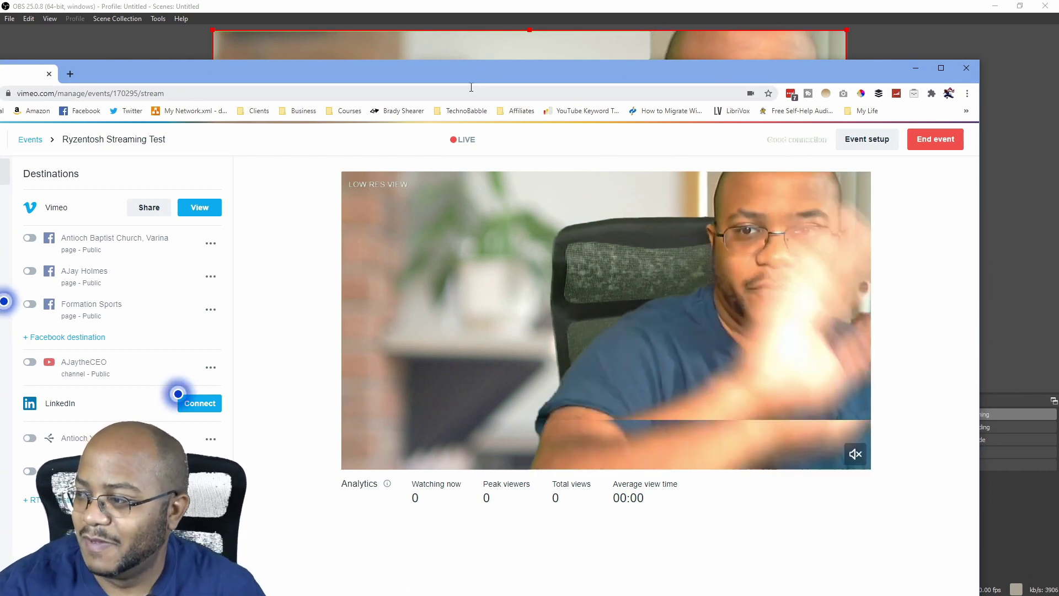
Step: Minimize Chrome so OBS Studio is visible again
key(super+Down)
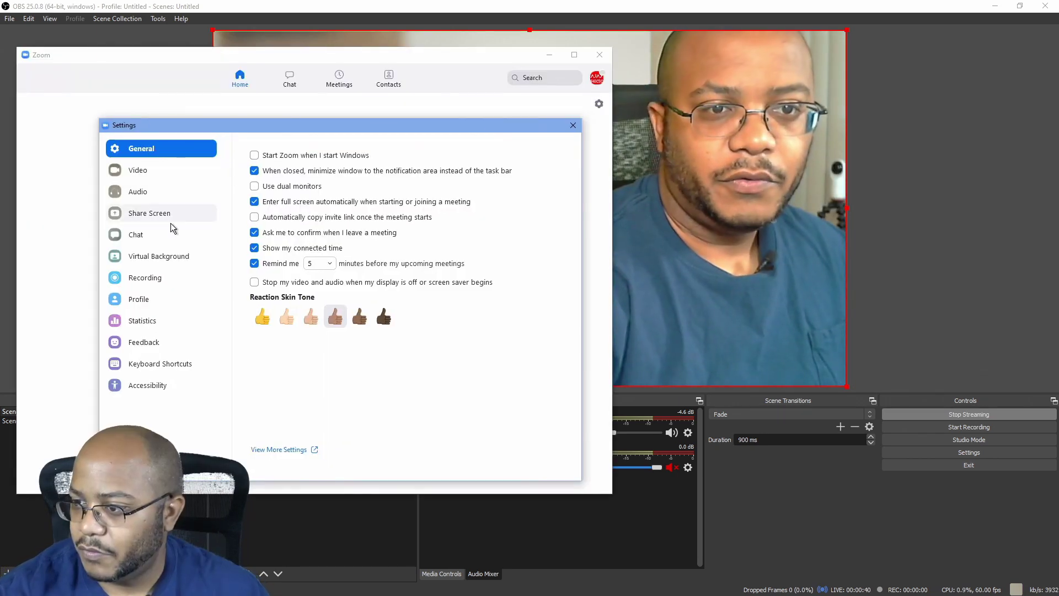
Step: Choose OBS-Camera as the camera in Zoom's Video settings and close Settings
click(139, 173)
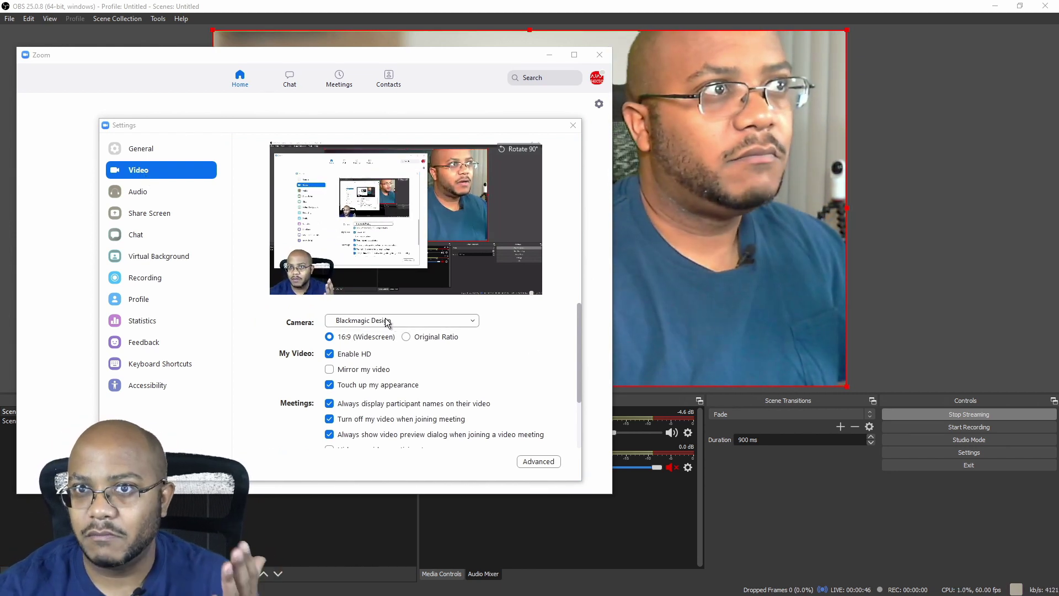
click(474, 321)
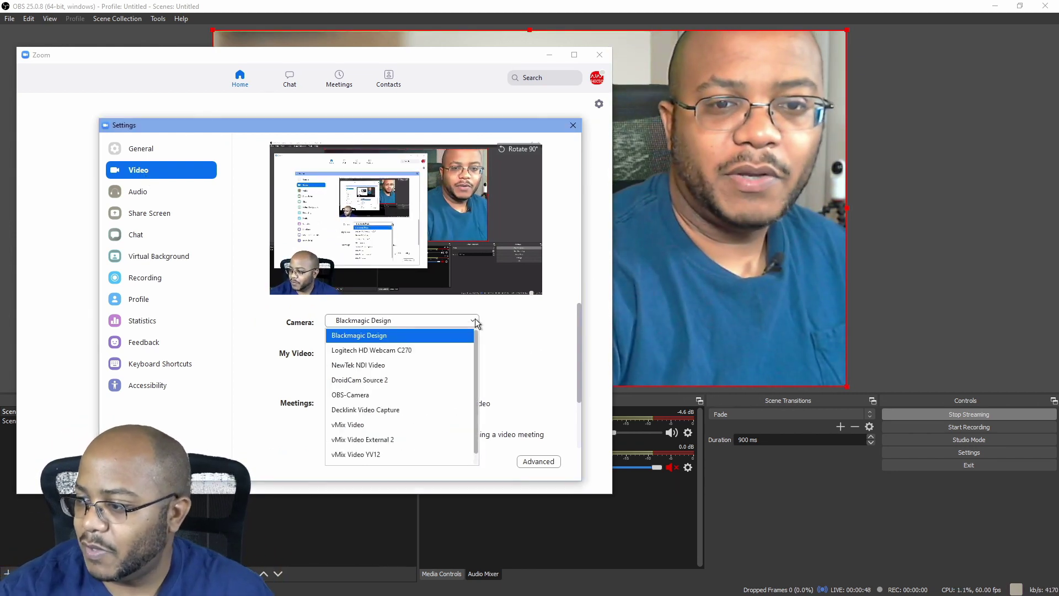
click(361, 395)
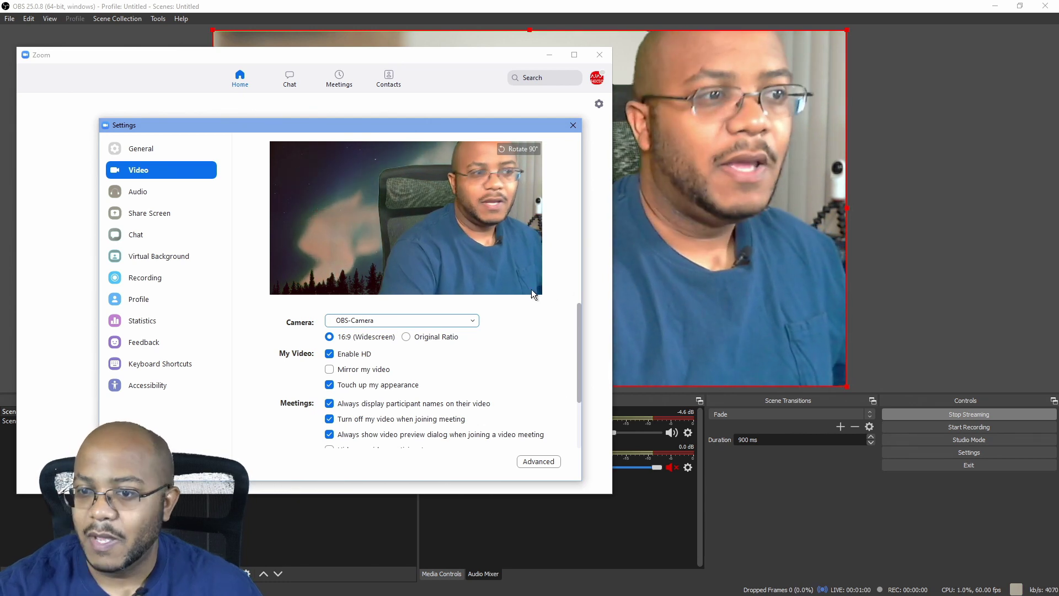
click(572, 126)
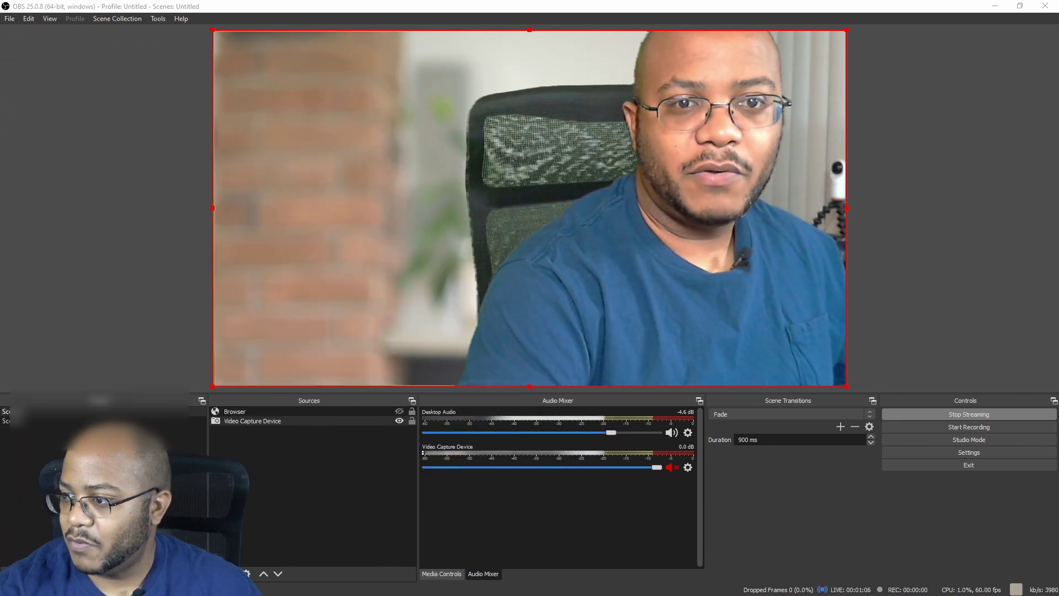
Step: Load the Media Ministry scene collection and set ADD YOUR CAPTURE DEVICE HERE to Logitech HD Webcam C270
click(112, 19)
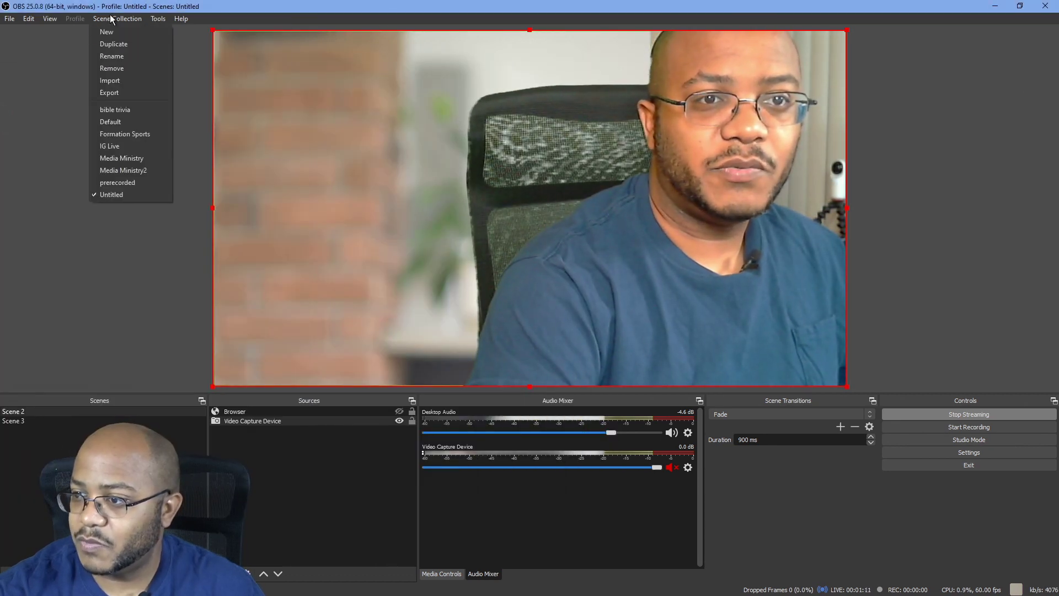
click(126, 161)
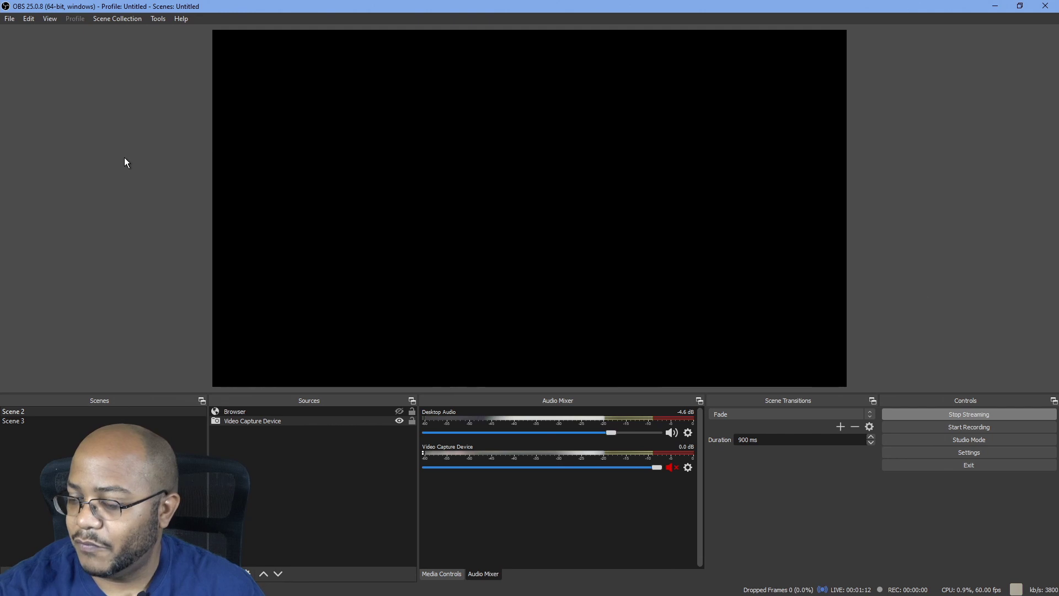
double_click(254, 421)
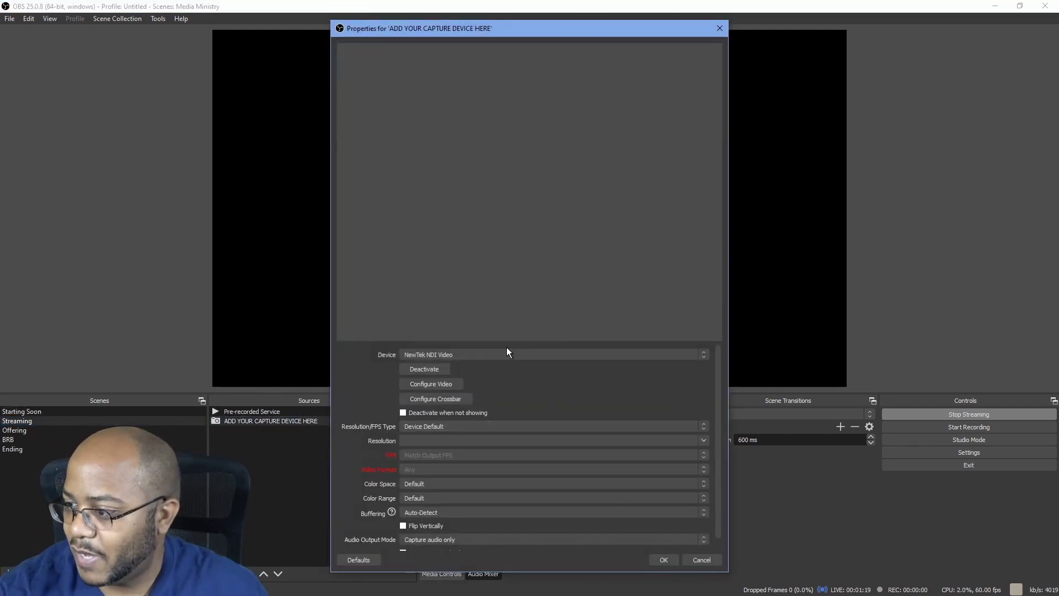
click(506, 353)
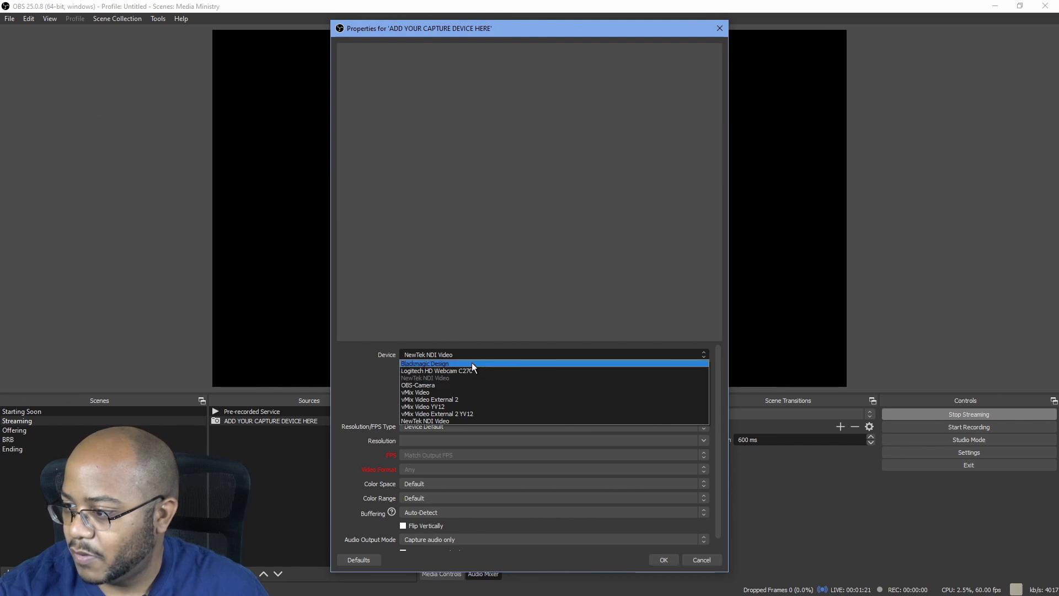
click(472, 370)
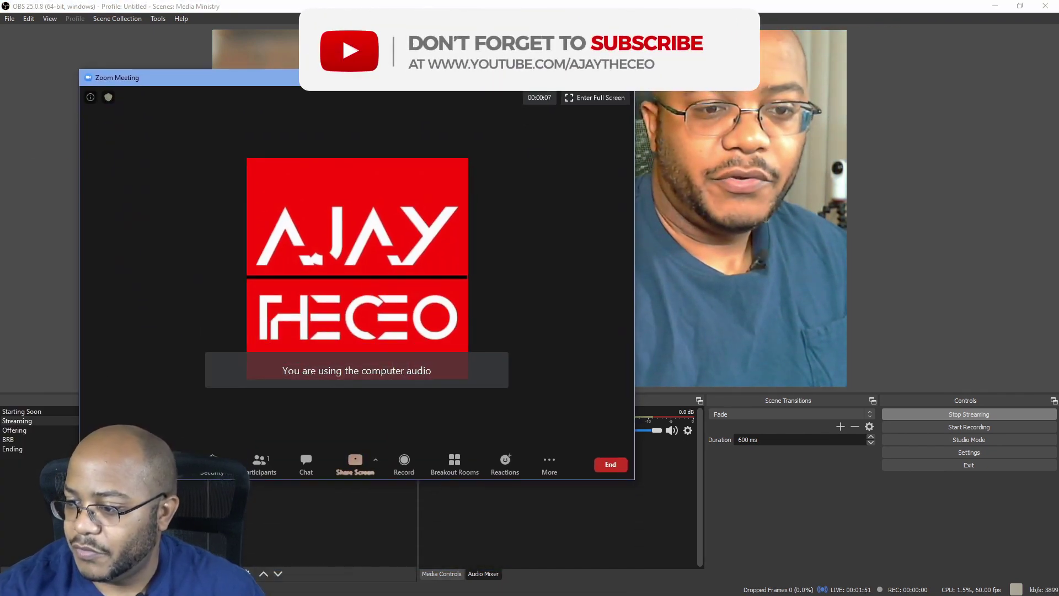
Step: Check the camera and audio device menus on the Zoom meeting toolbar
click(178, 457)
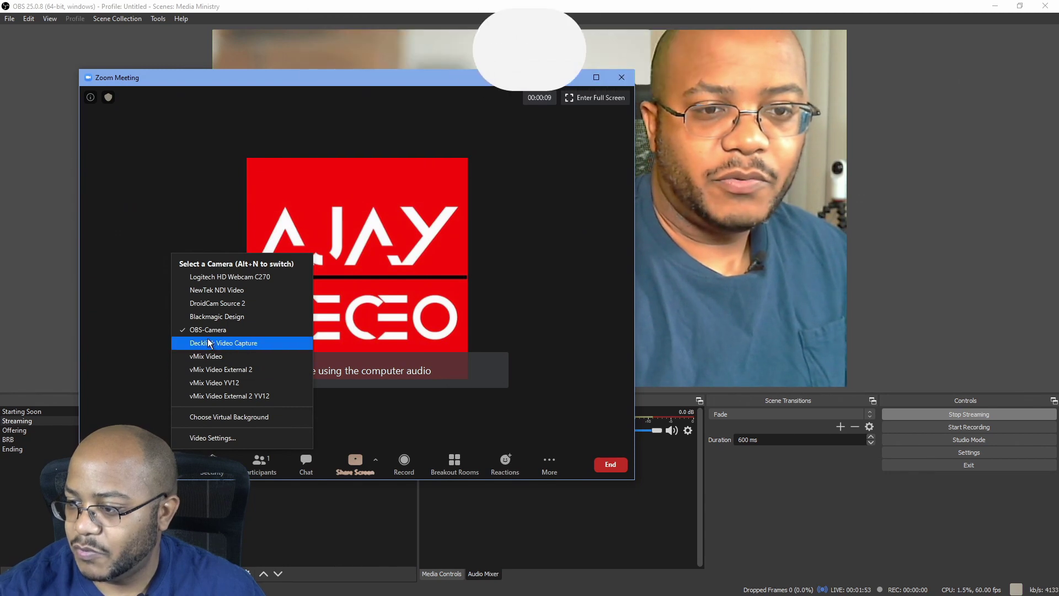
click(128, 316)
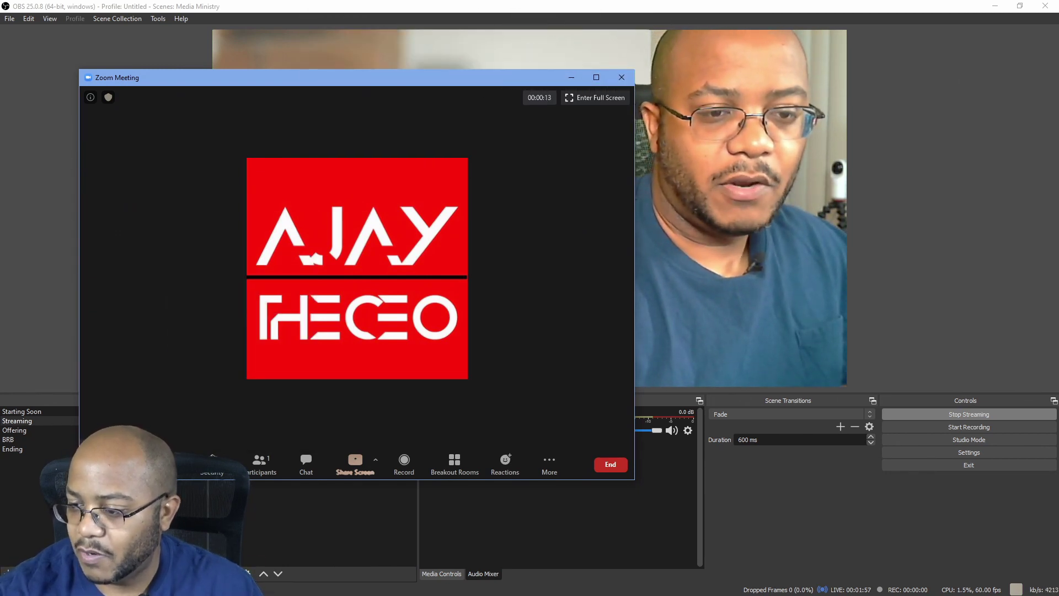
click(124, 459)
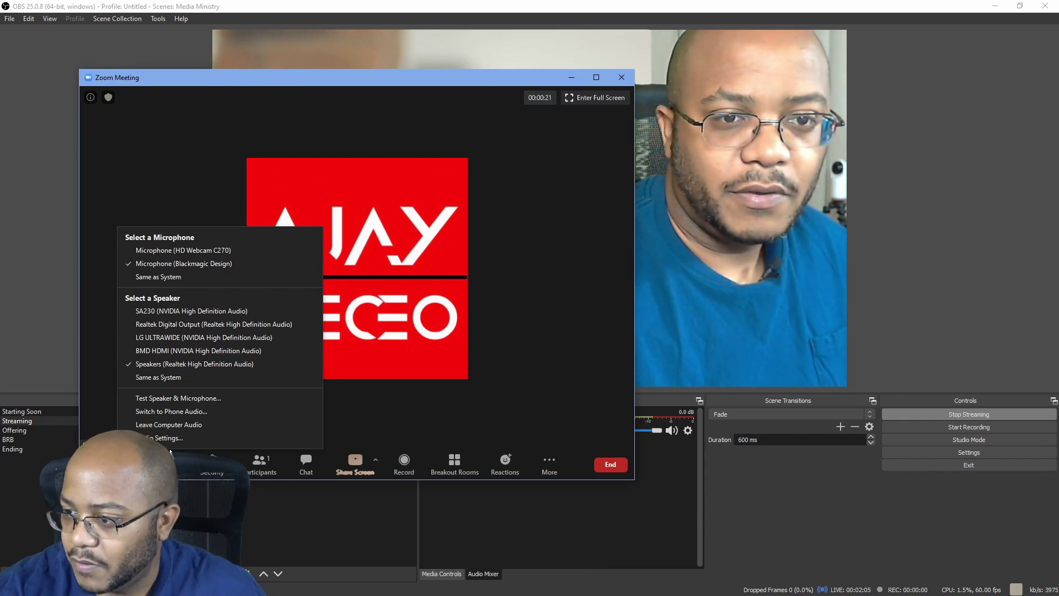
Step: Start sending the OBS-Camera video in Zoom and set the virtual background to None
click(178, 463)
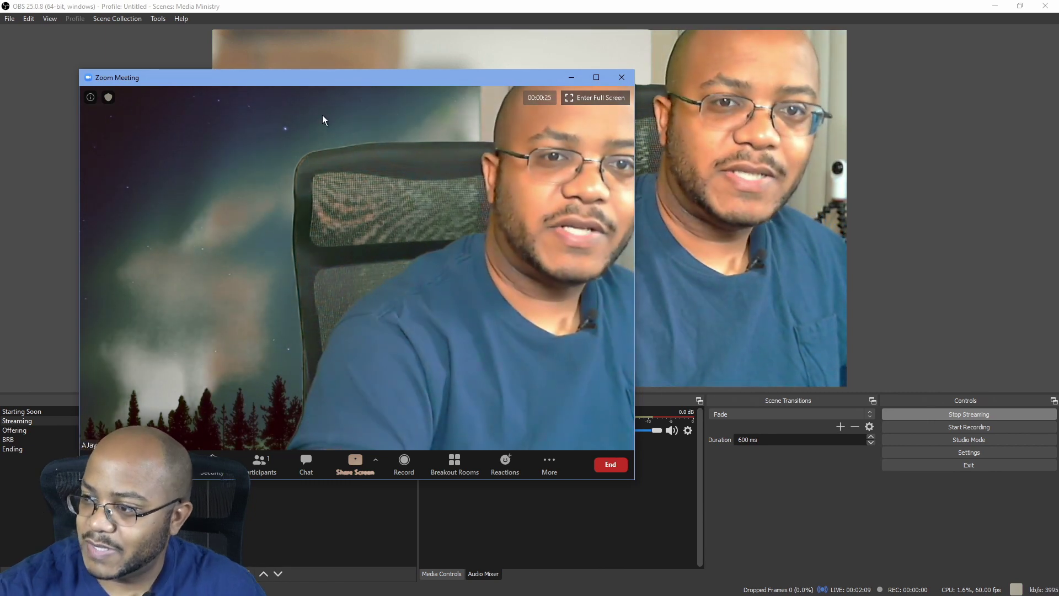
drag(315, 81, 664, 167)
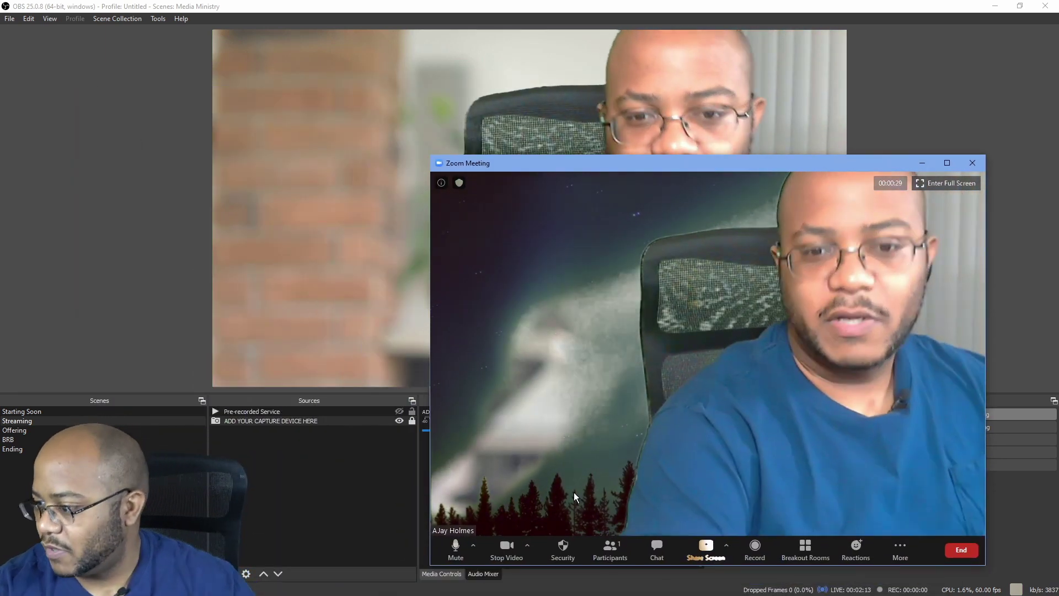
click(528, 546)
click(568, 503)
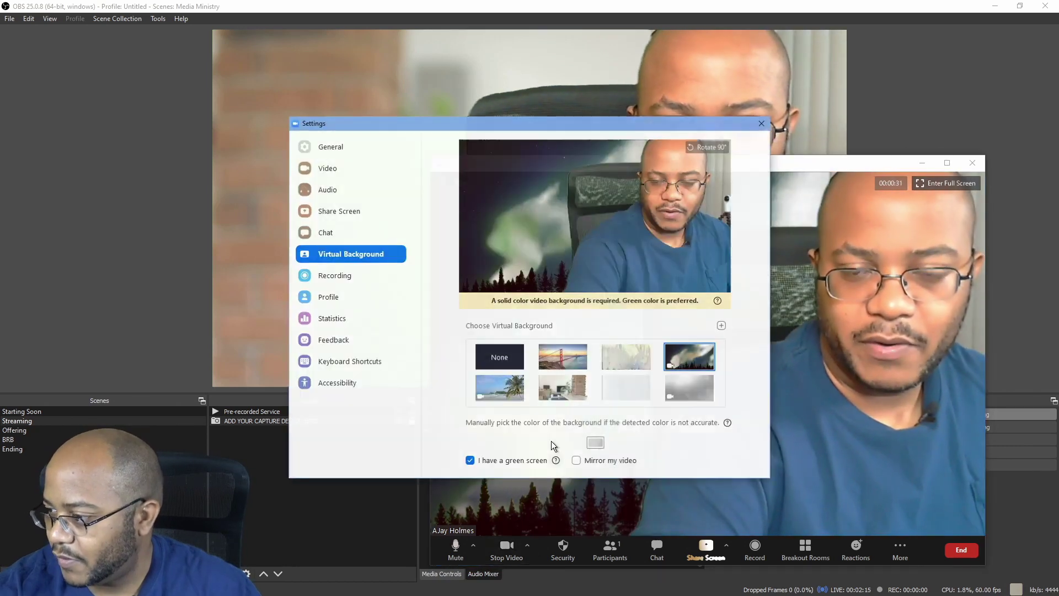
click(491, 353)
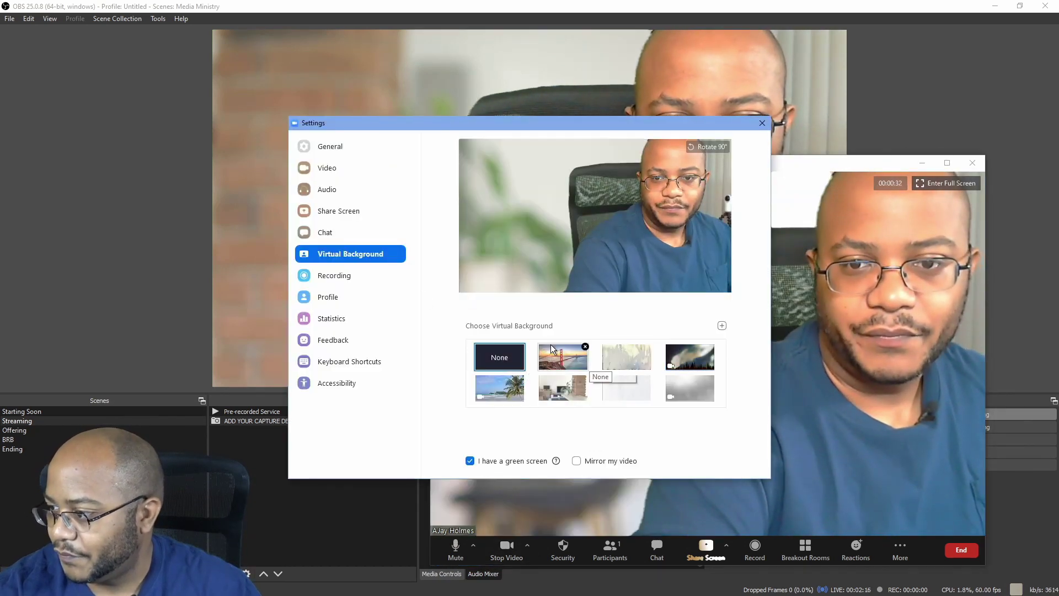
click(761, 123)
drag(666, 164, 729, 153)
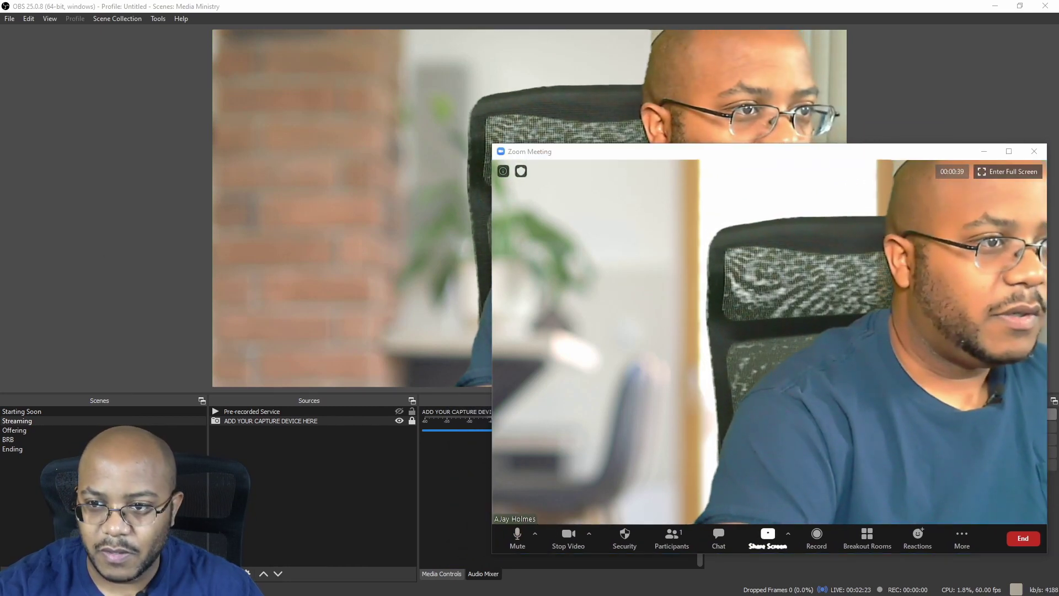
Step: Bring the Vimeo live event page forward and snap it to the left half of the screen
key(alt+Tab)
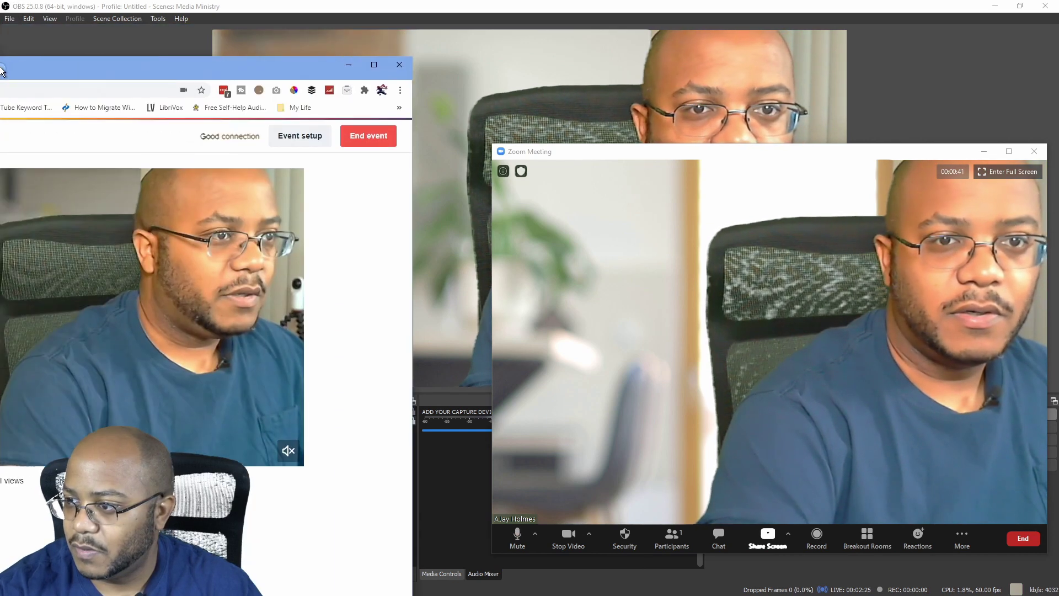
key(alt+Tab)
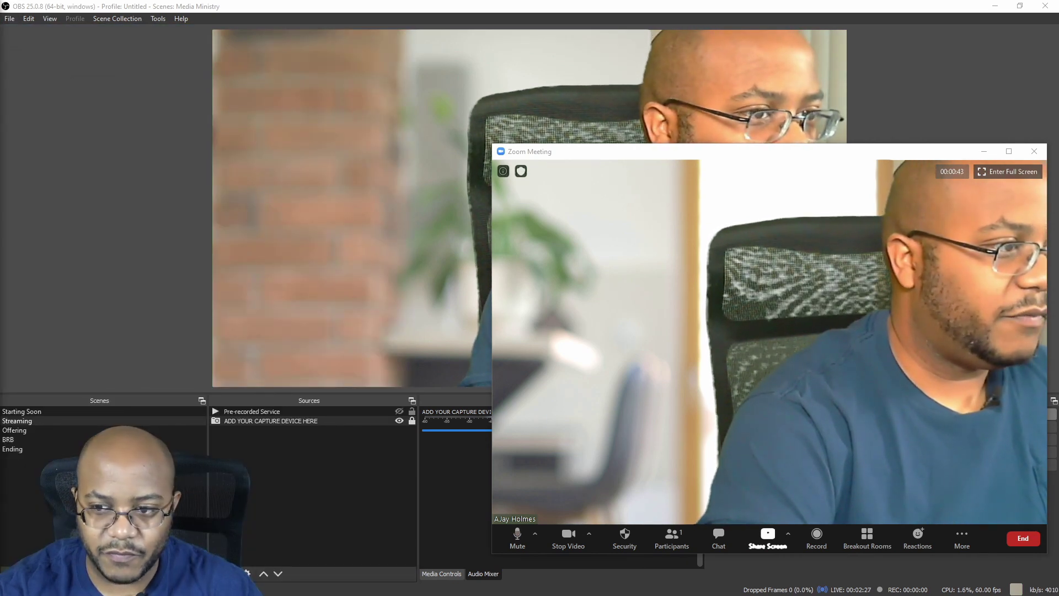
key(alt+Tab)
drag(269, 70, 173, 15)
key(super+Left)
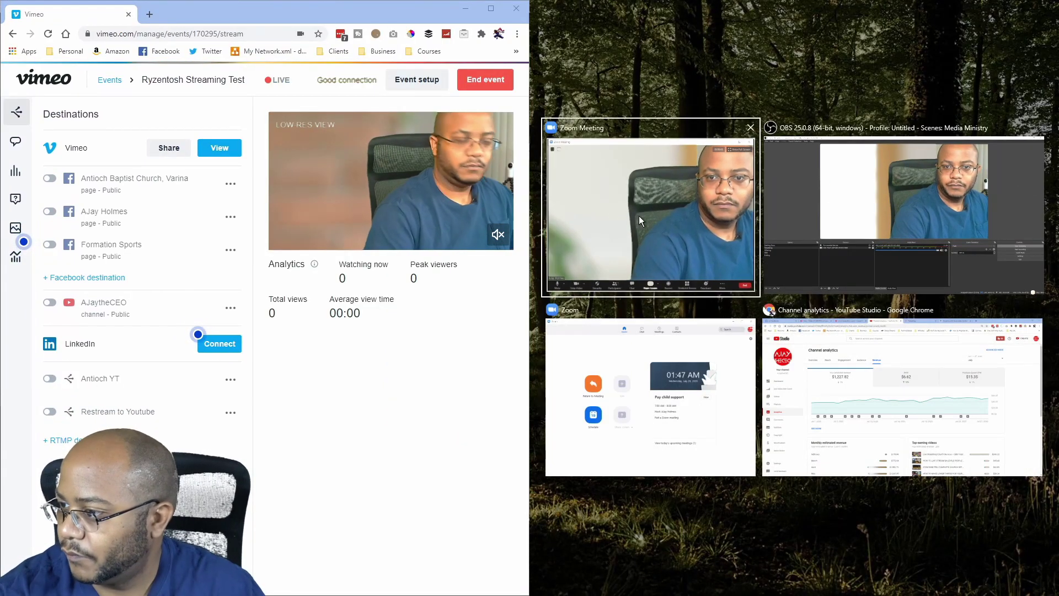
Step: Fill the right half with the Zoom meeting window and shift it lower on screen
click(577, 207)
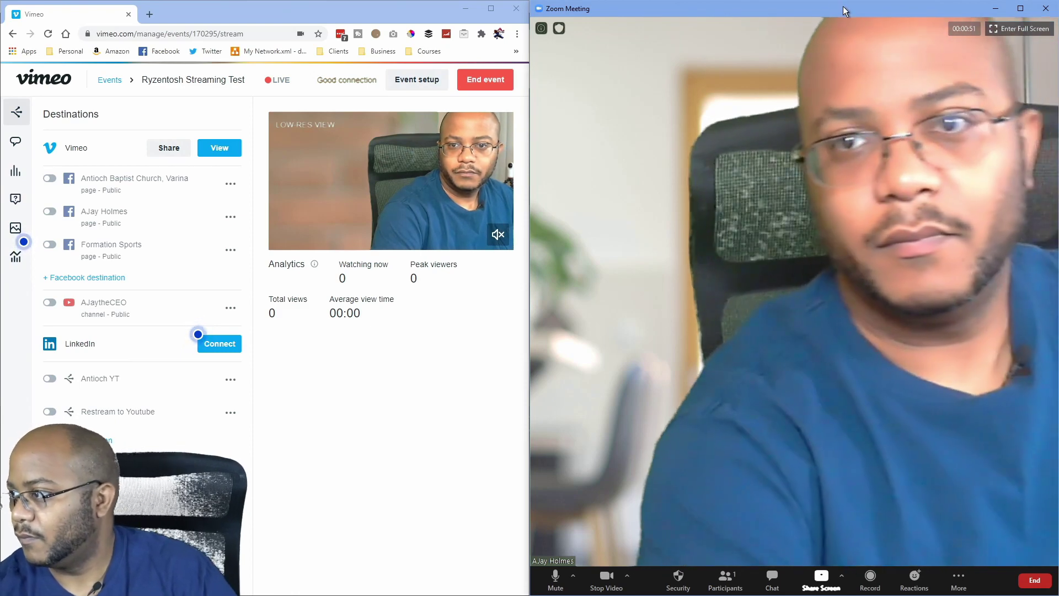
double_click(842, 6)
double_click(774, 21)
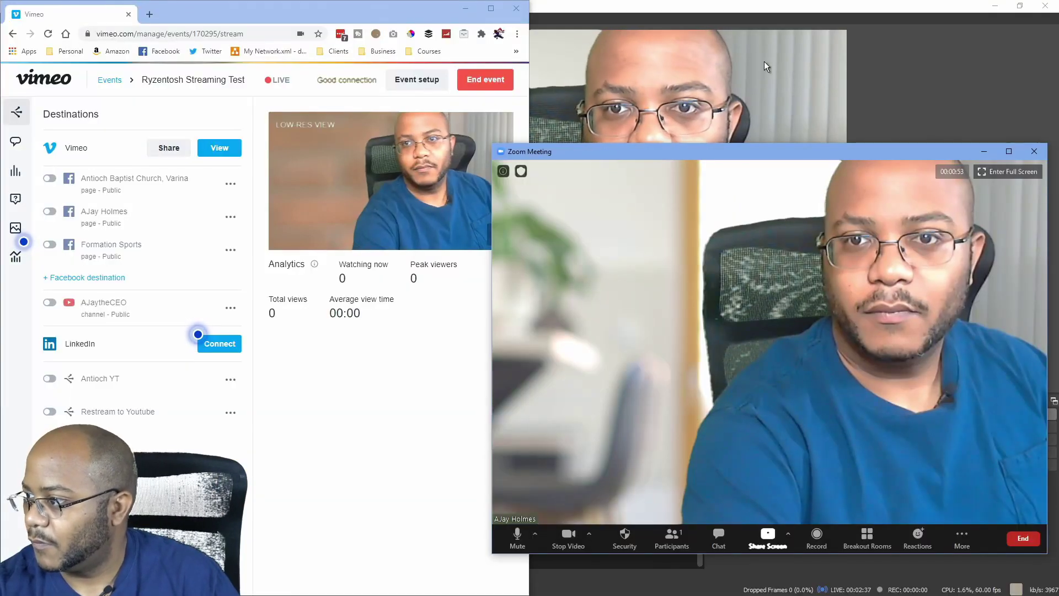
drag(796, 154, 792, 222)
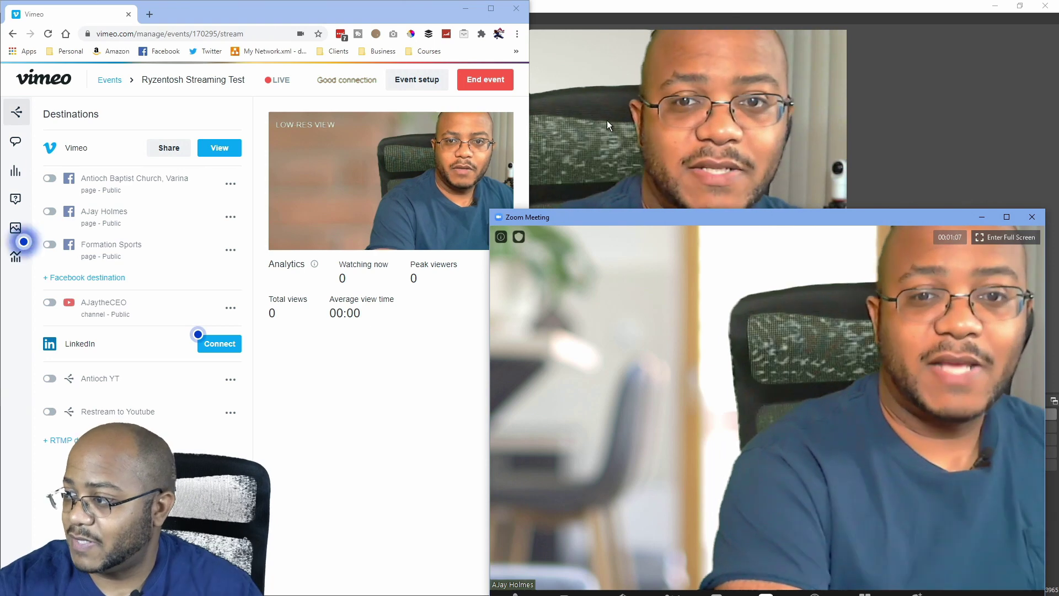
Step: Switch OBS to the Starting Soon scene, then resize the Zoom meeting window and check its audio options
drag(696, 4, 0, 137)
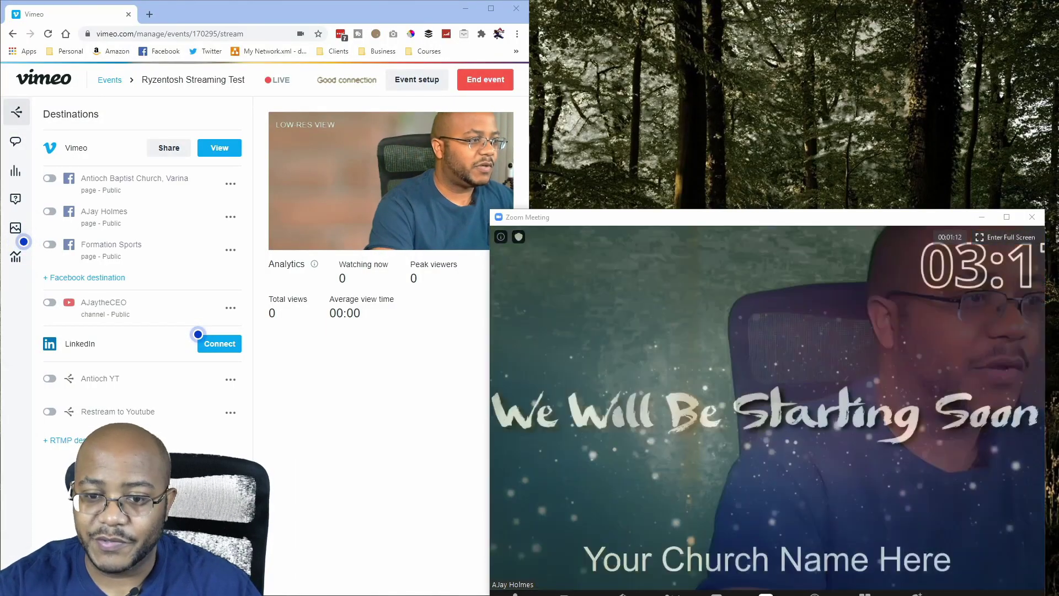
click(23, 241)
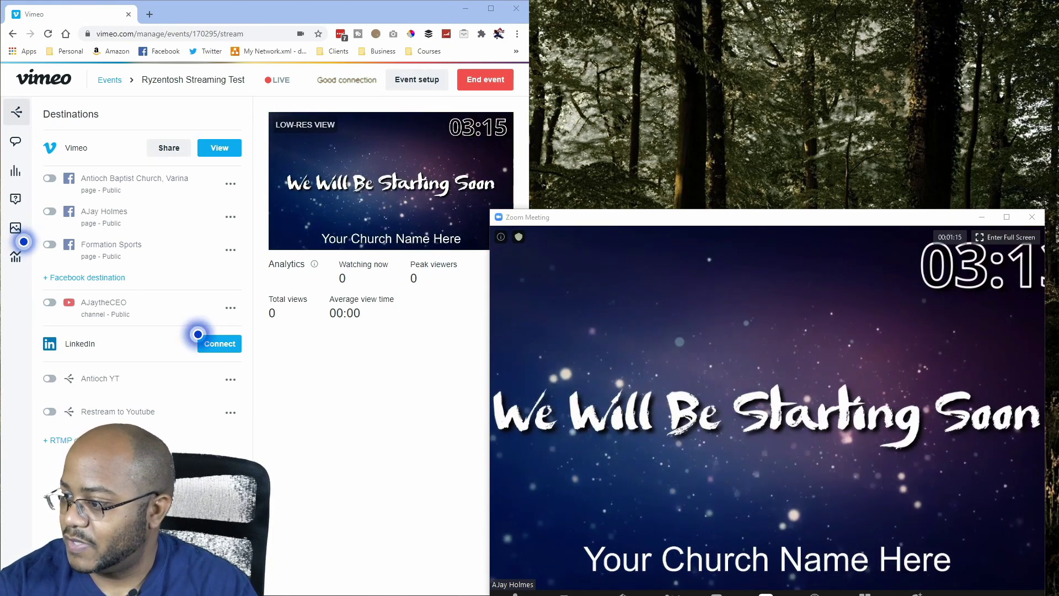
drag(488, 491, 362, 485)
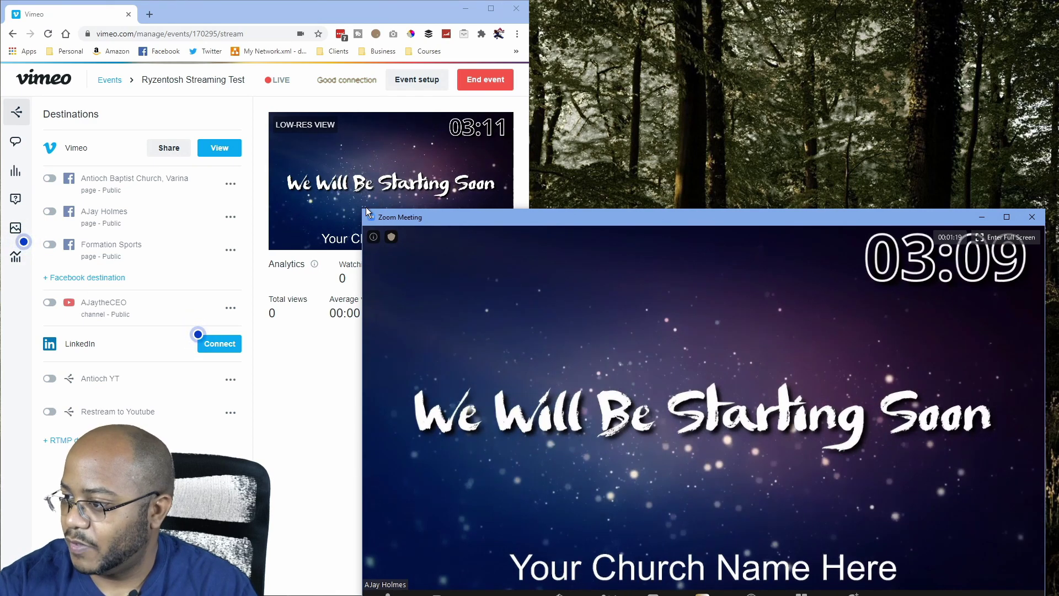
drag(362, 211, 583, 241)
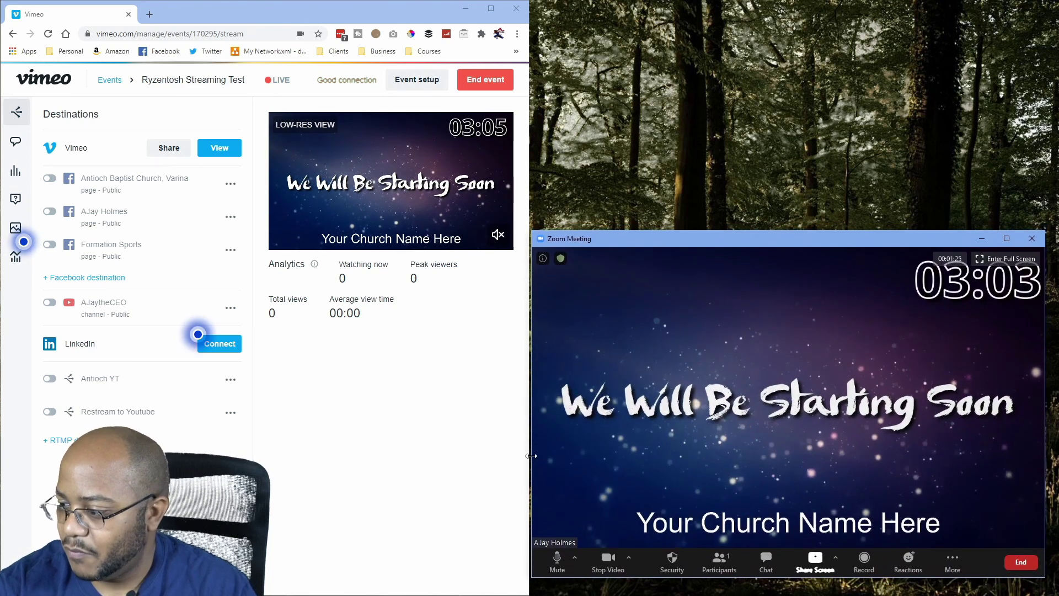
click(575, 557)
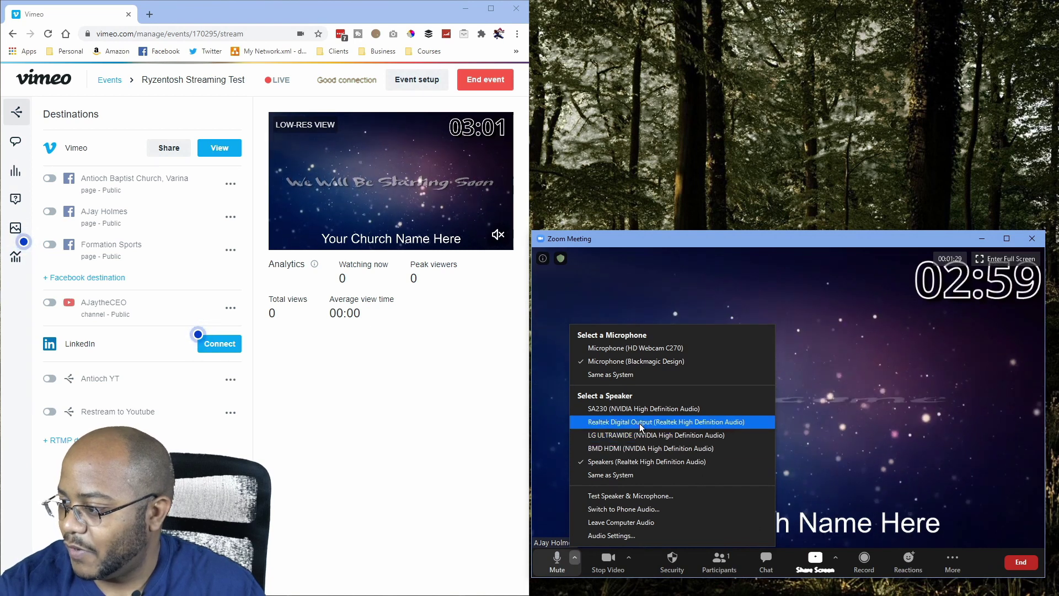
click(425, 492)
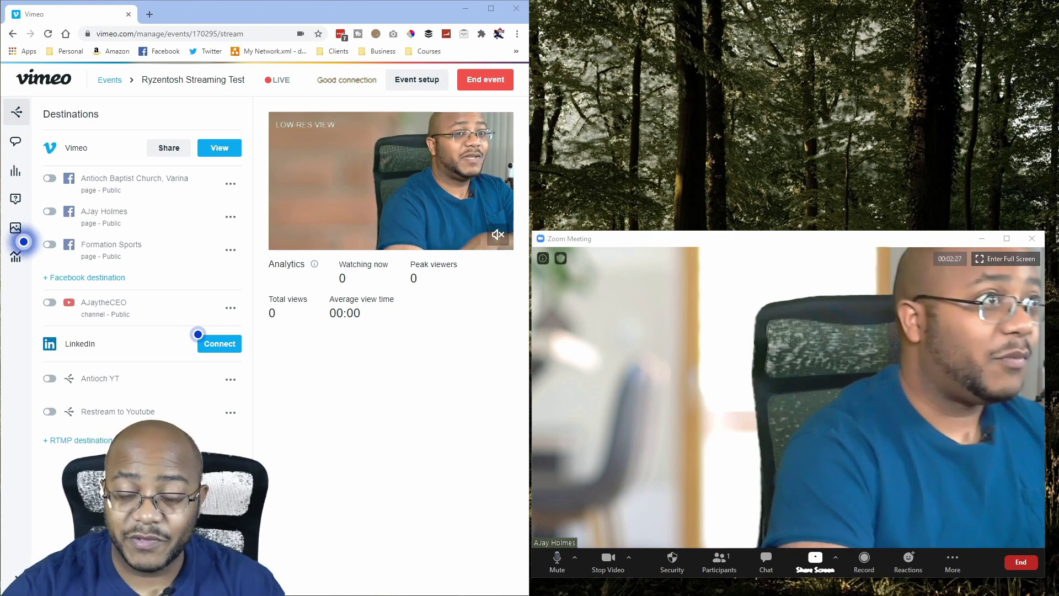
click(198, 334)
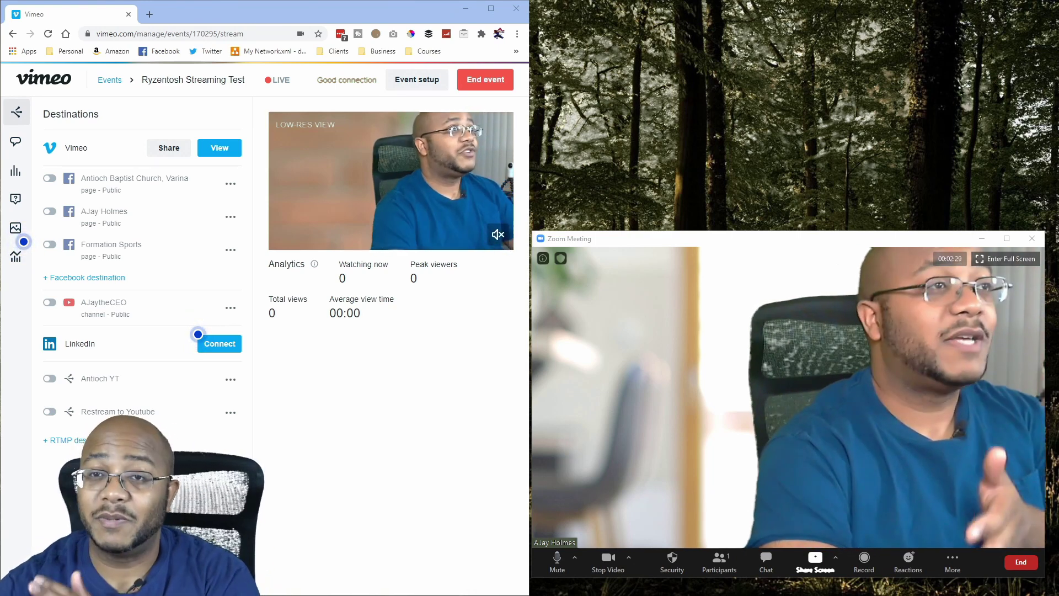
click(198, 334)
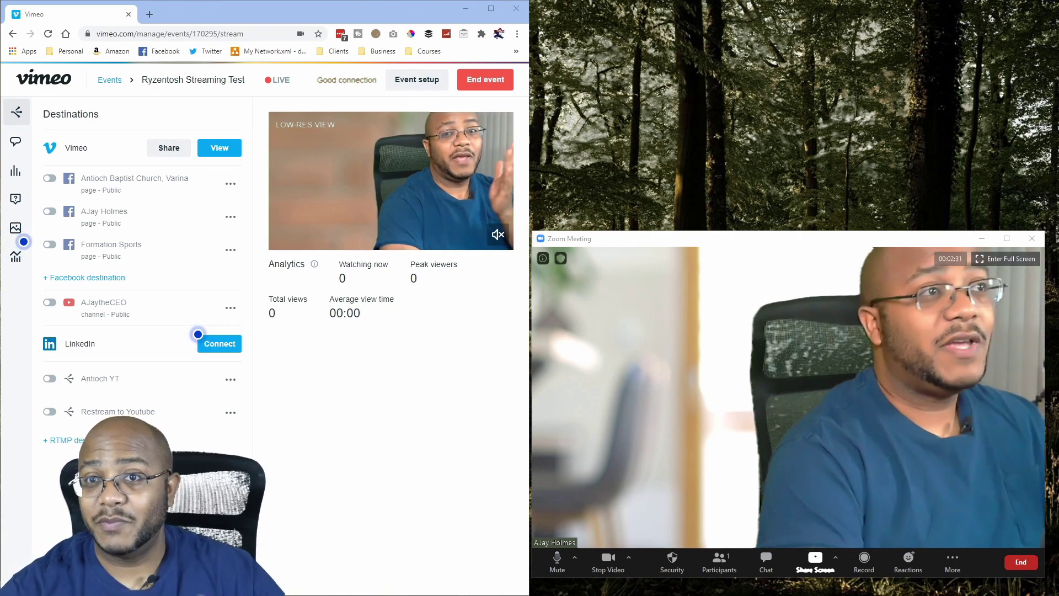